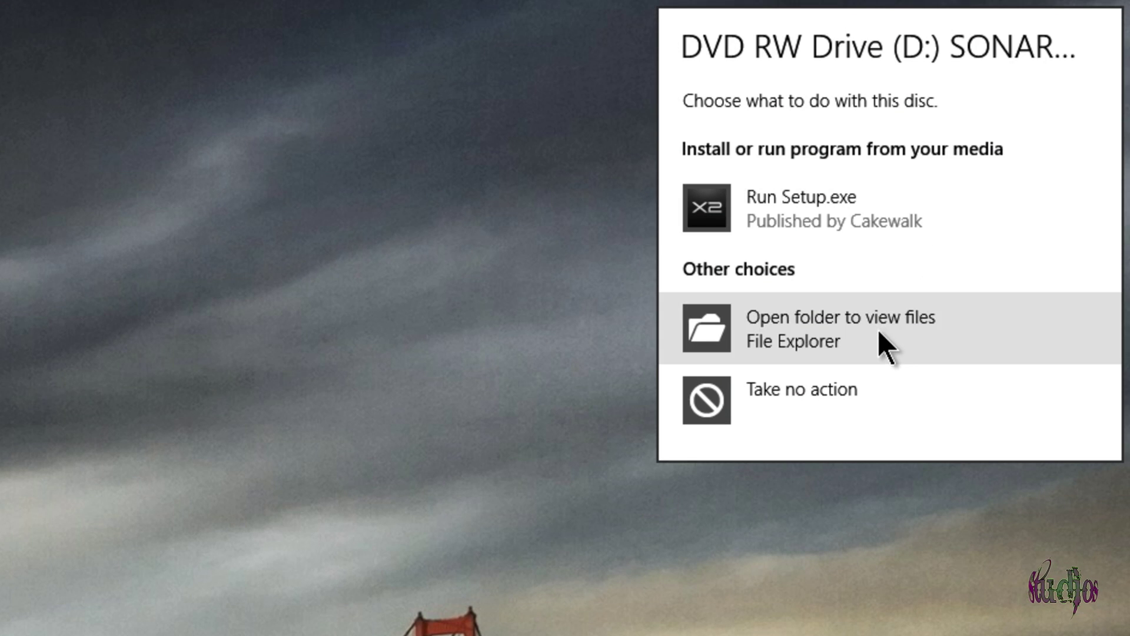
# Open the disc's files and view the SONAR X2 Videos folder as large icons
pyautogui.click(878, 330)
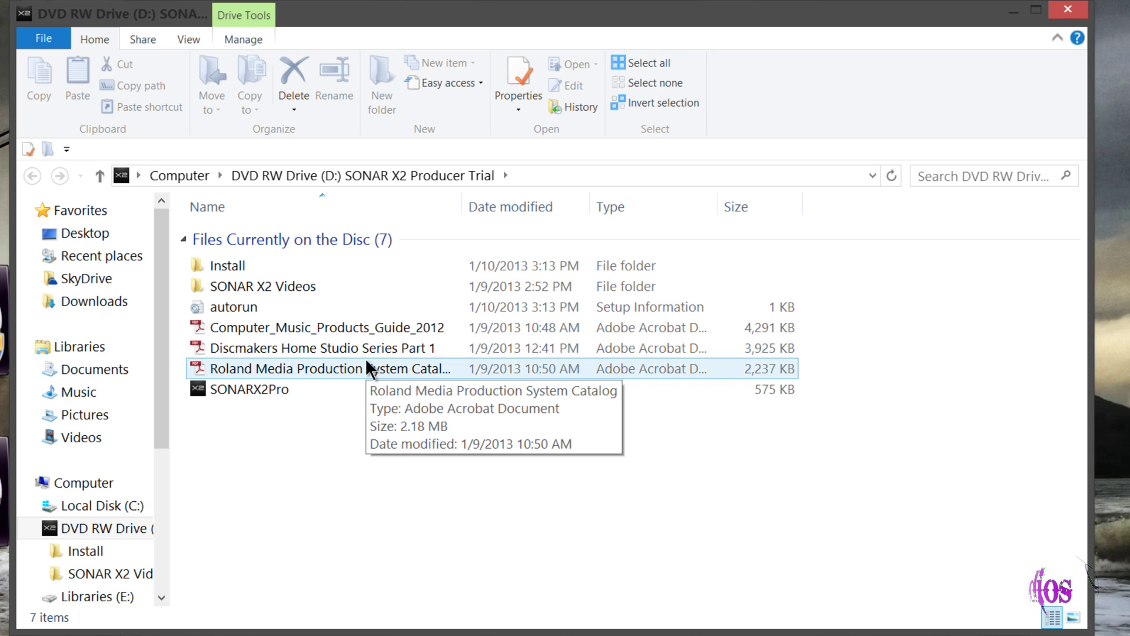
pyautogui.doubleClick(292, 287)
pyautogui.hotkey('ctrl', 'shift', '2')
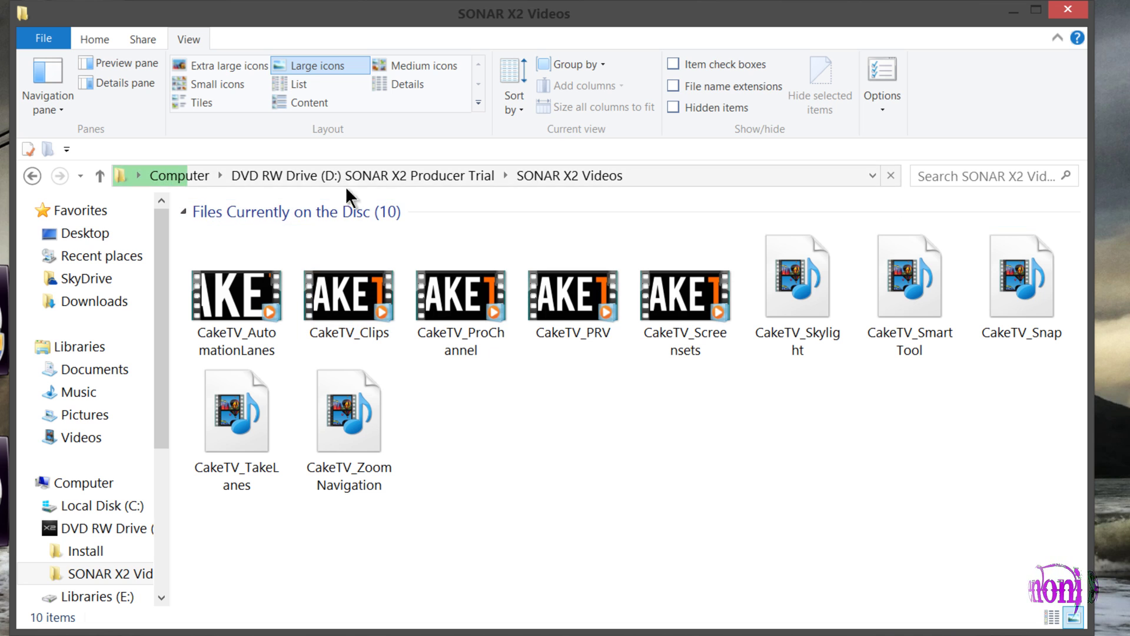
# Go back to the disc root, open the Install folder, and run Setup as administrator
pyautogui.click(358, 174)
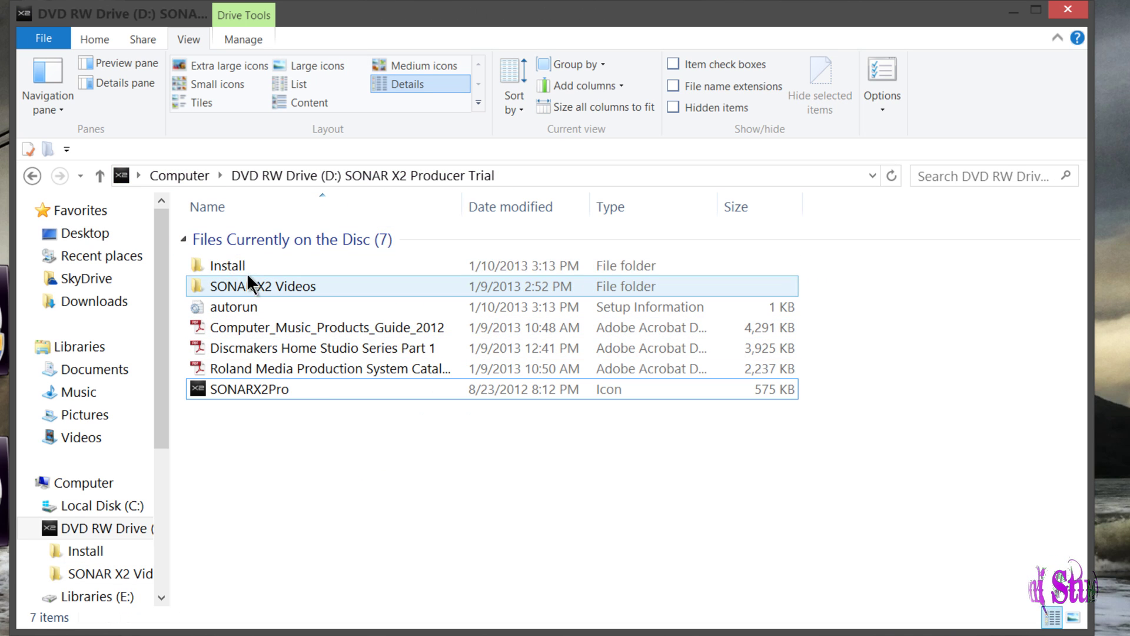
pyautogui.doubleClick(250, 266)
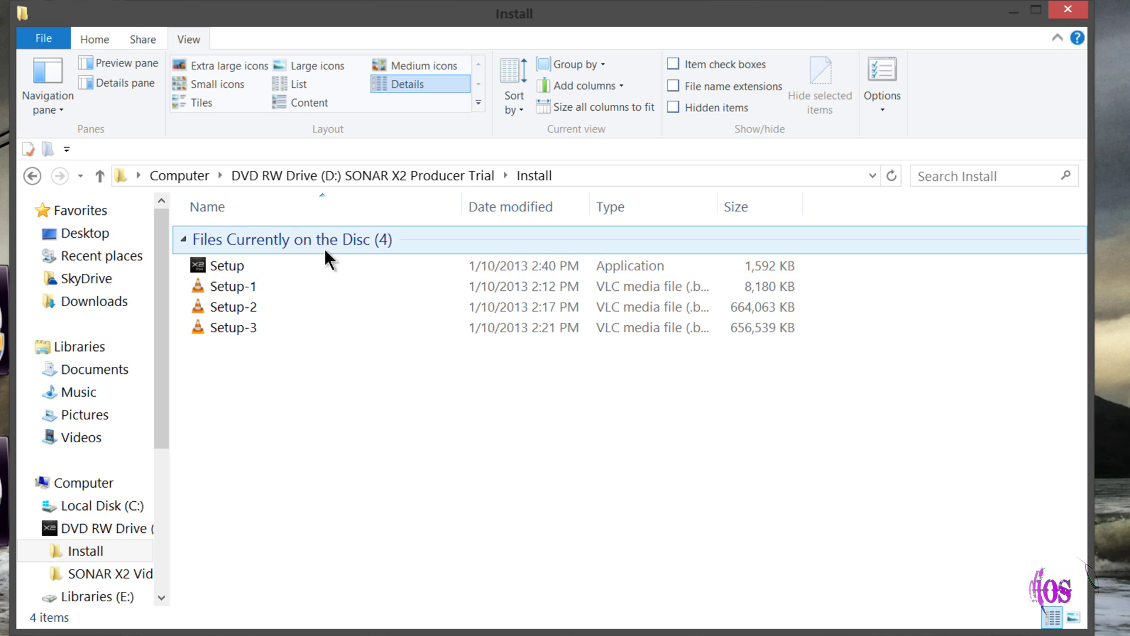
pyautogui.click(300, 262)
pyautogui.rightClick(300, 263)
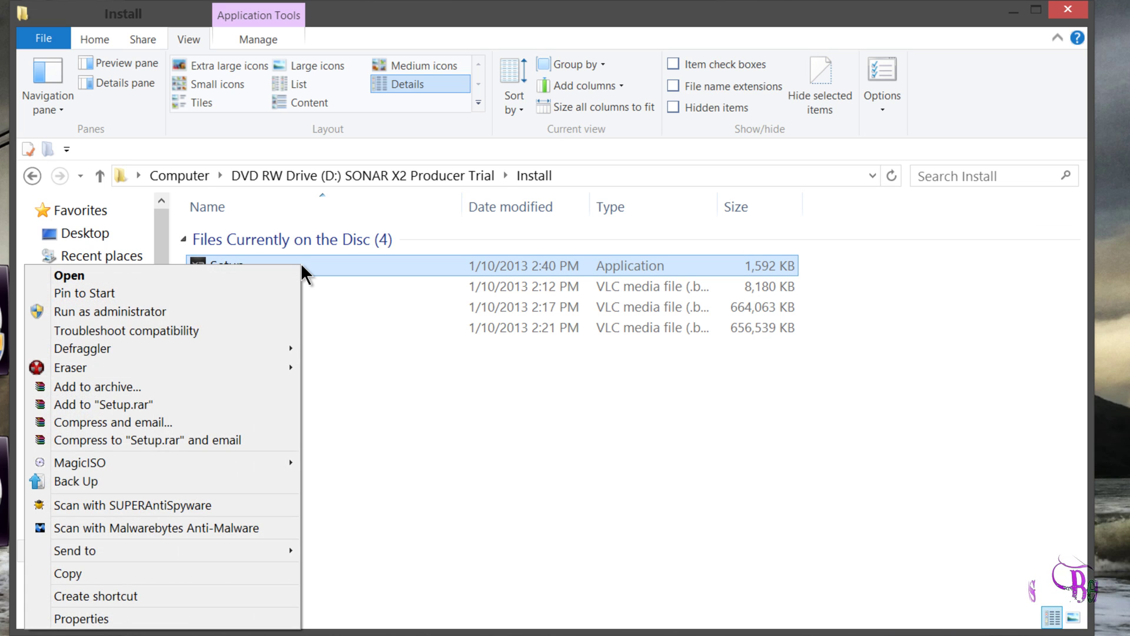
pyautogui.click(189, 314)
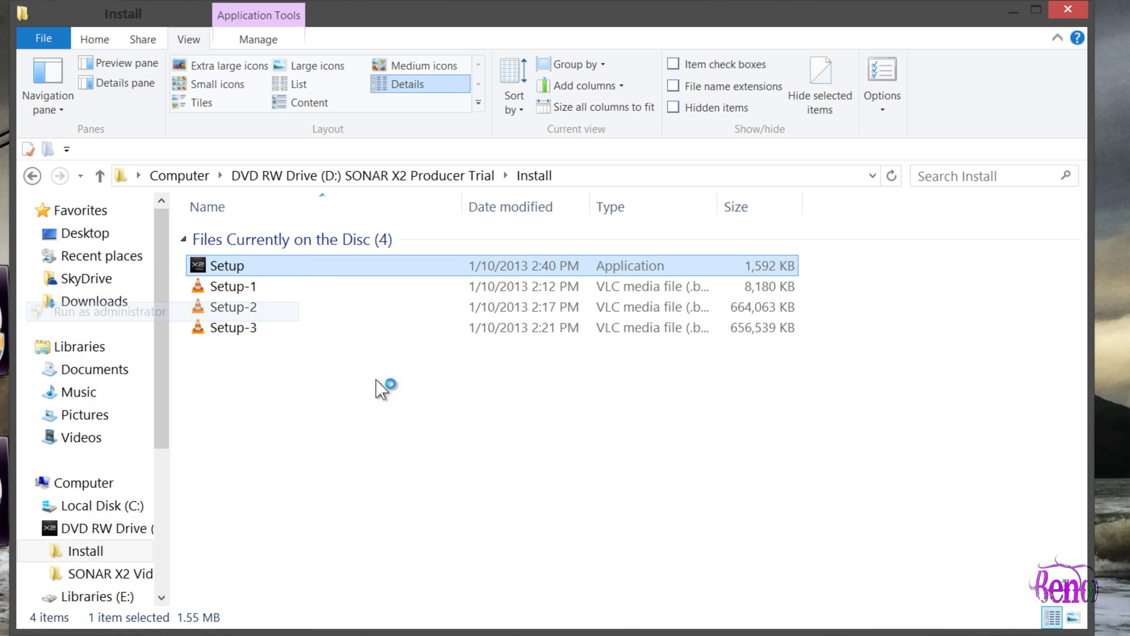
# Confirm the setup language, install the SONAR X2 Producer Trial version, and close the completed wizard
pyautogui.click(574, 350)
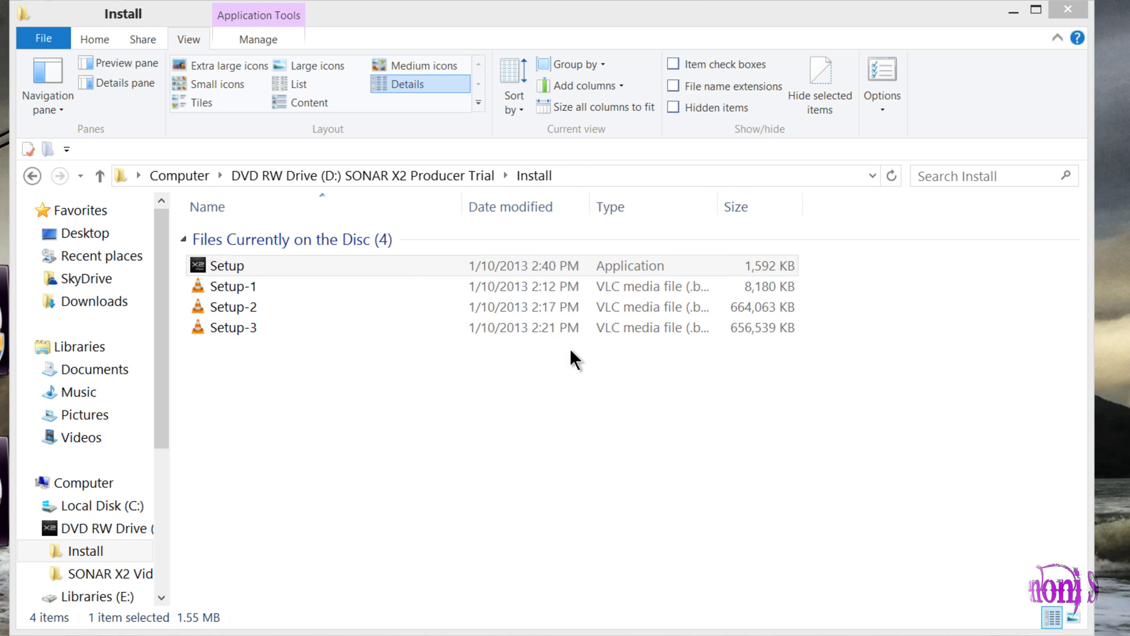
pyautogui.click(684, 463)
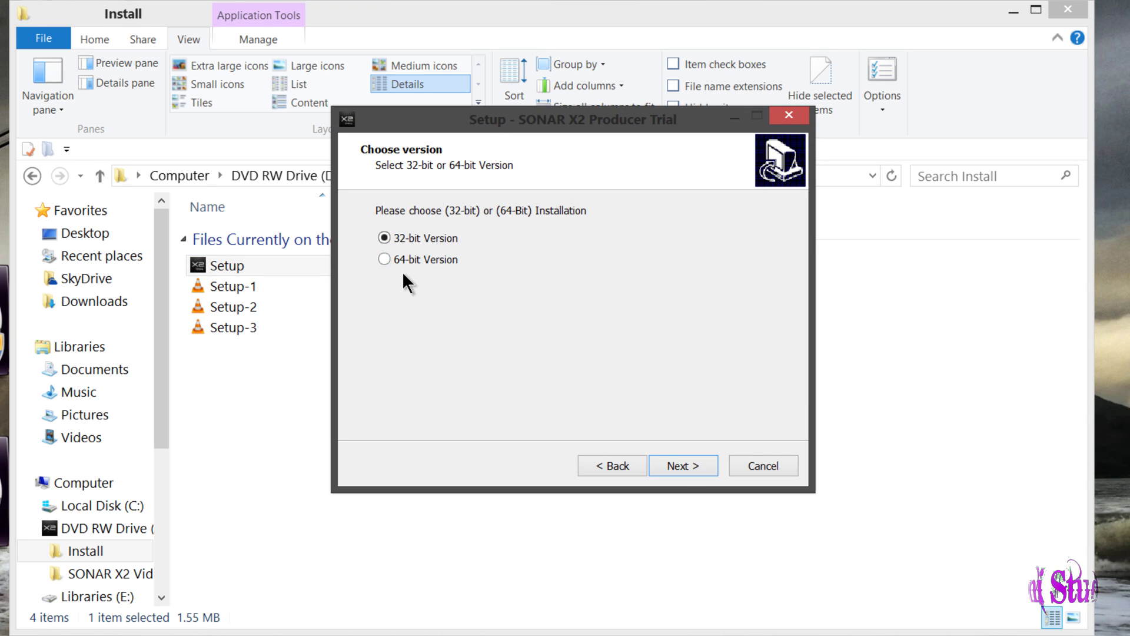
pyautogui.click(680, 462)
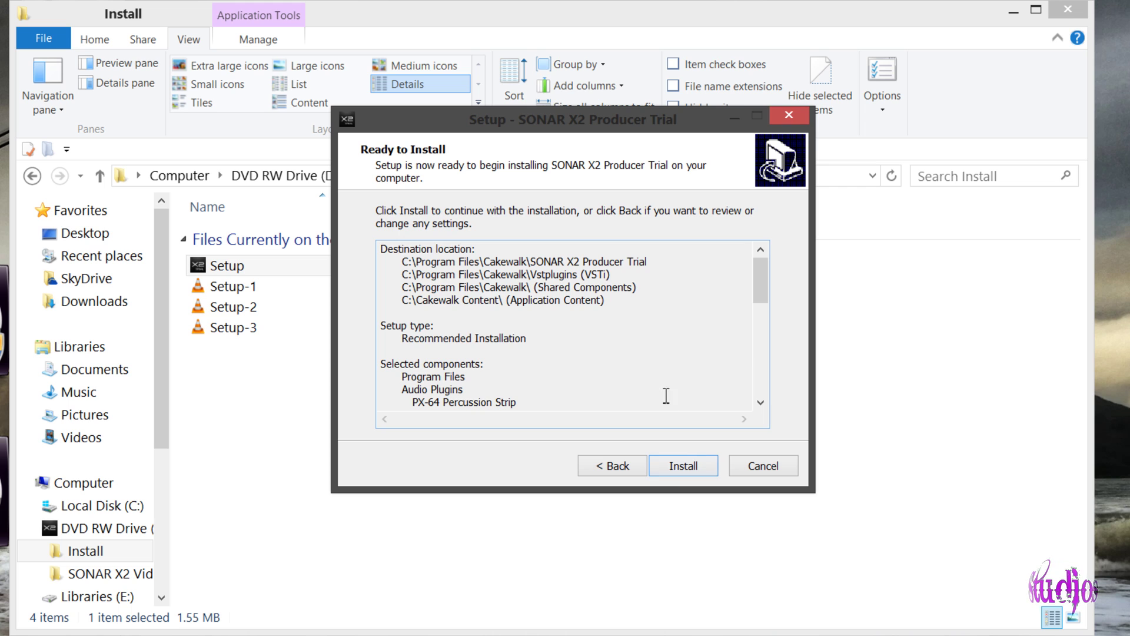
pyautogui.click(667, 461)
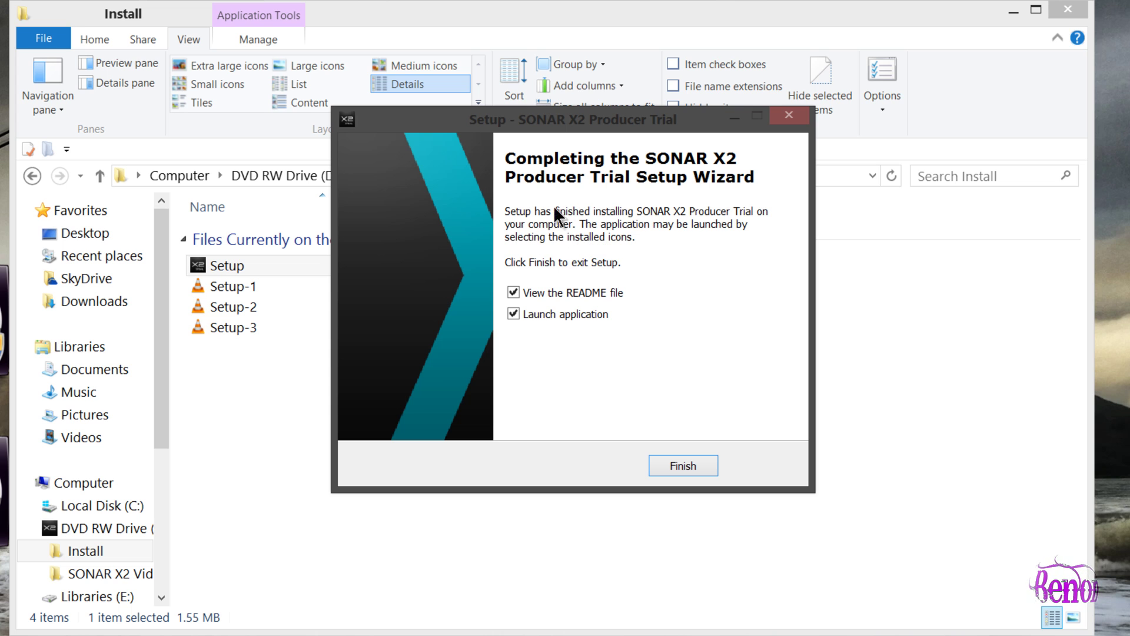
pyautogui.press('Return')
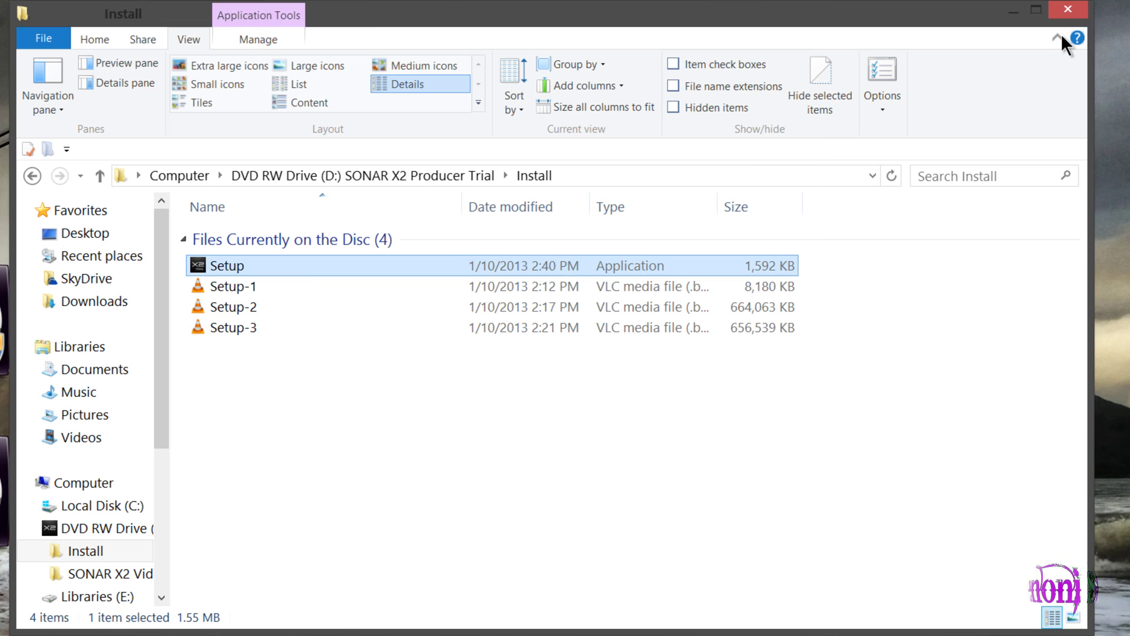
# Close the Install window and move the SONAR X2 Trial shortcut beside Pro Tools 11
pyautogui.click(1075, 18)
pyautogui.moveTo(366, 62); pyautogui.dragTo(392, 436)
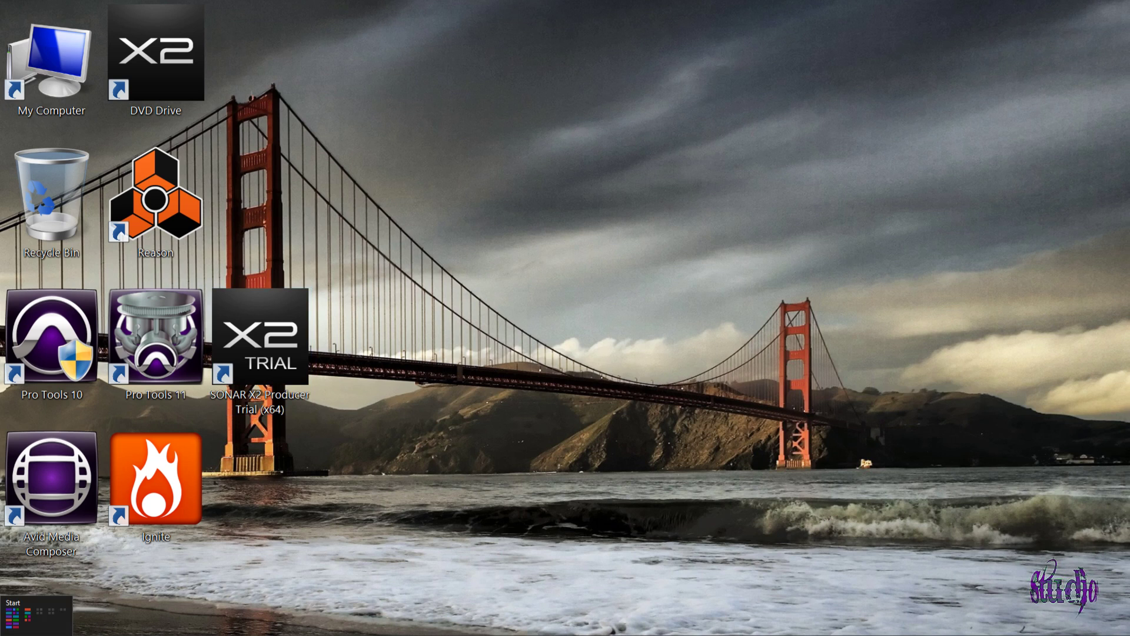
pyautogui.click(3, 633)
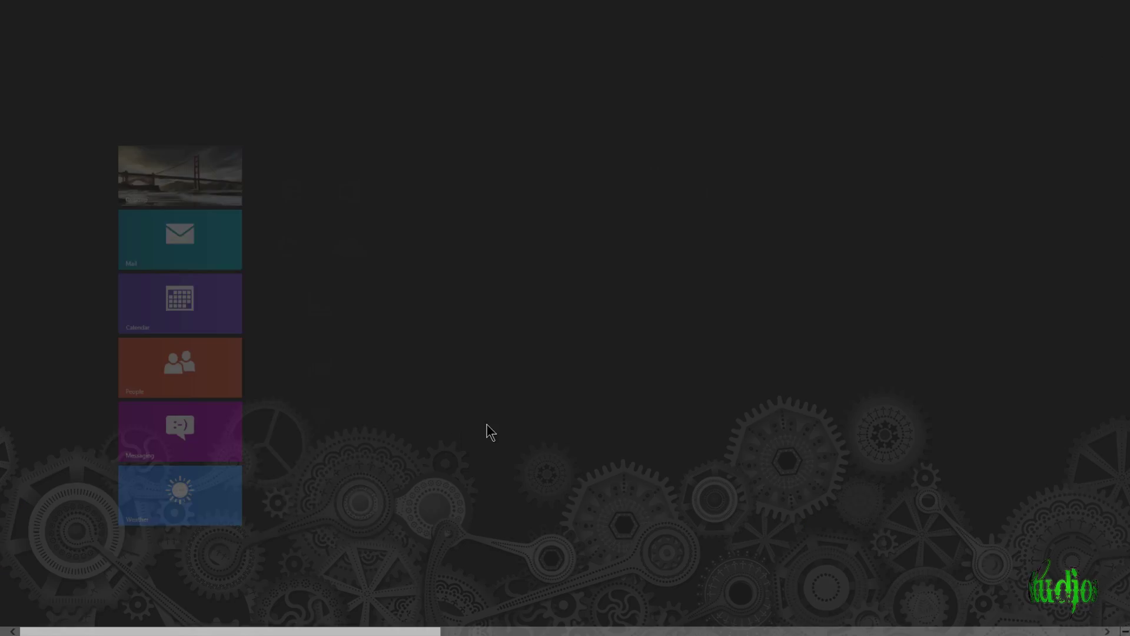
pyautogui.scroll(-5, 644, 376)
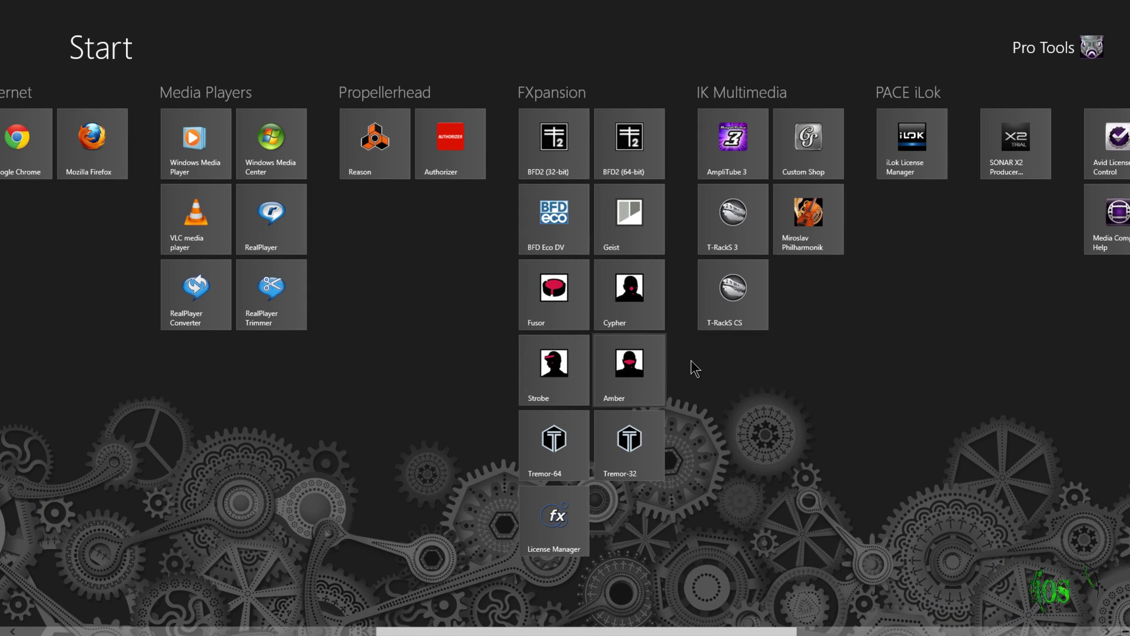
# Launch SONAR X2 Producer from Start, accept personalized settings, and profile the audio hardware
pyautogui.click(1015, 152)
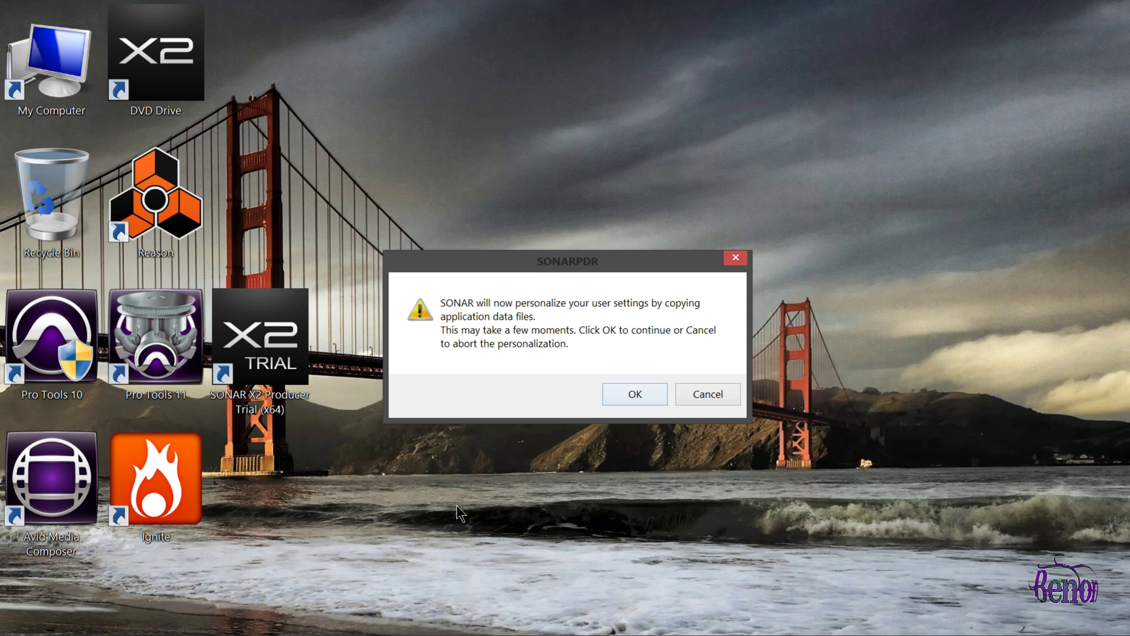
pyautogui.click(634, 394)
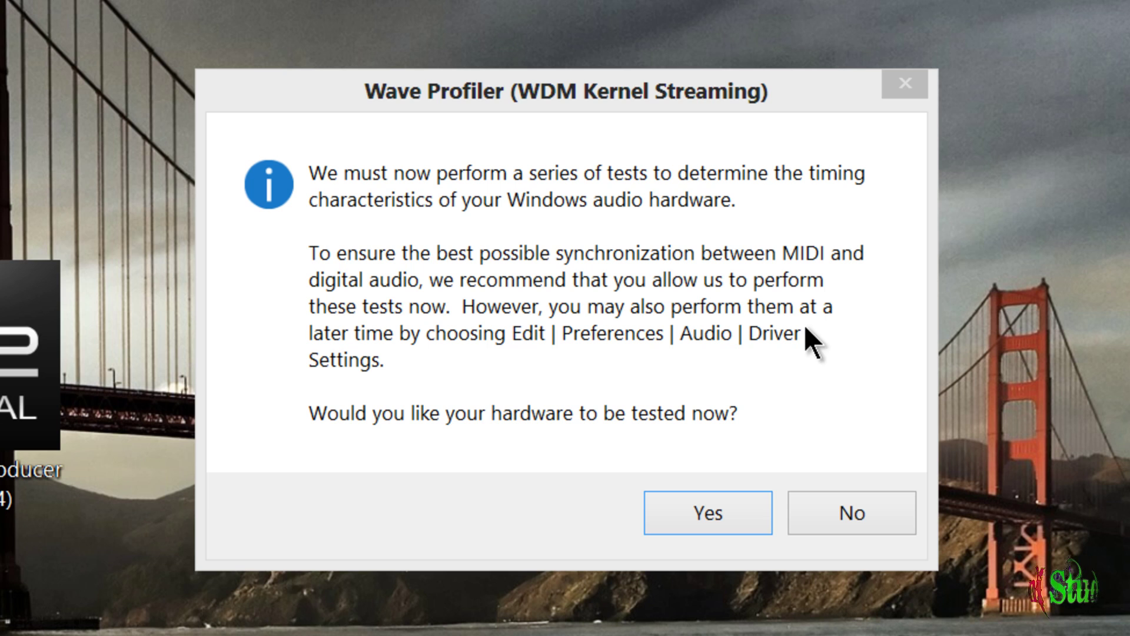
pyautogui.click(678, 519)
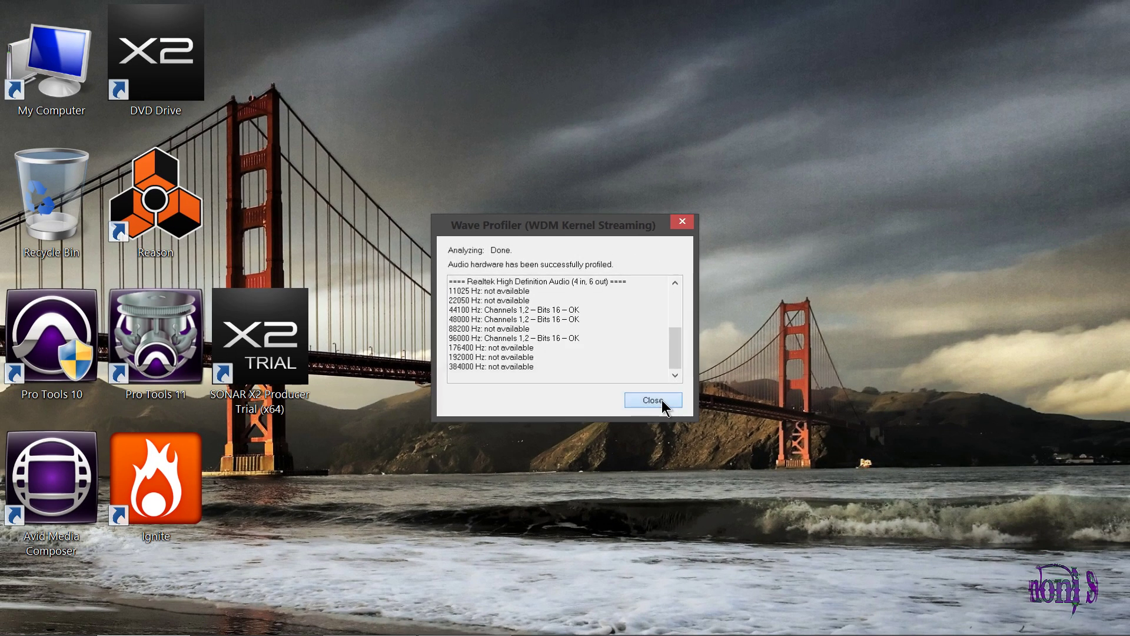
pyautogui.click(739, 480)
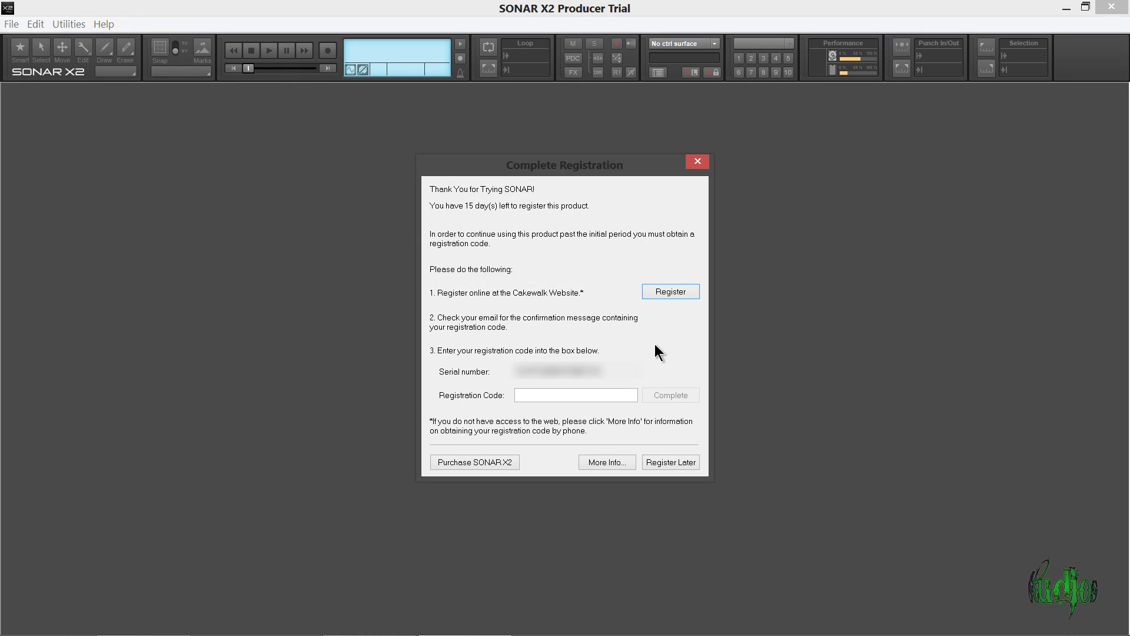
# Register the trial online, then paste the registration code into its field and submit it
pyautogui.click(677, 293)
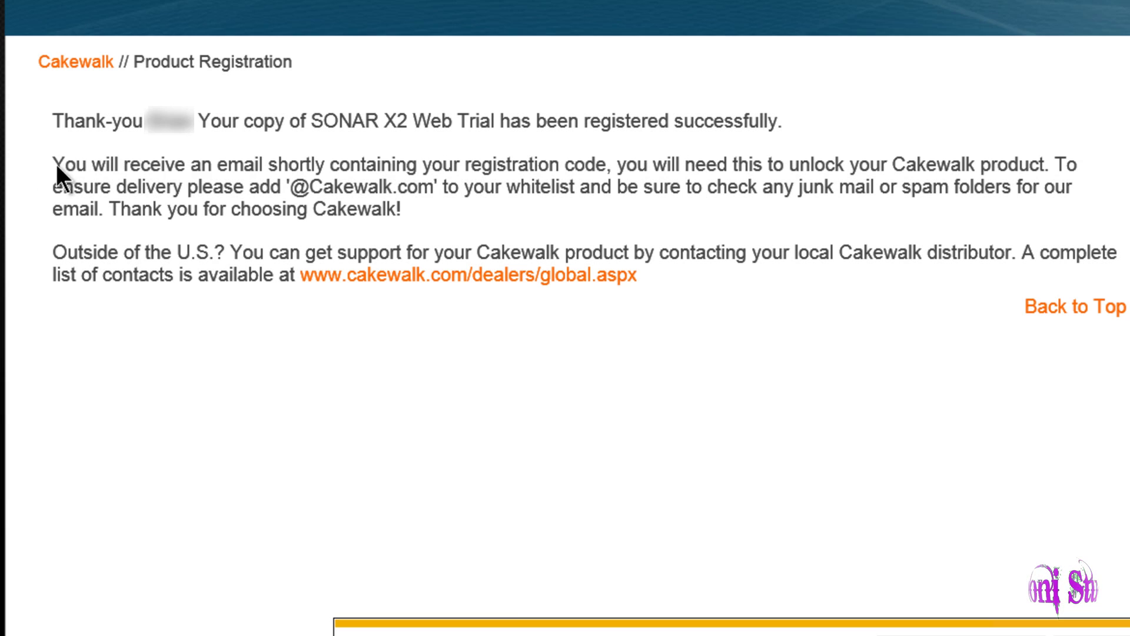
pyautogui.moveTo(55, 163); pyautogui.dragTo(651, 174)
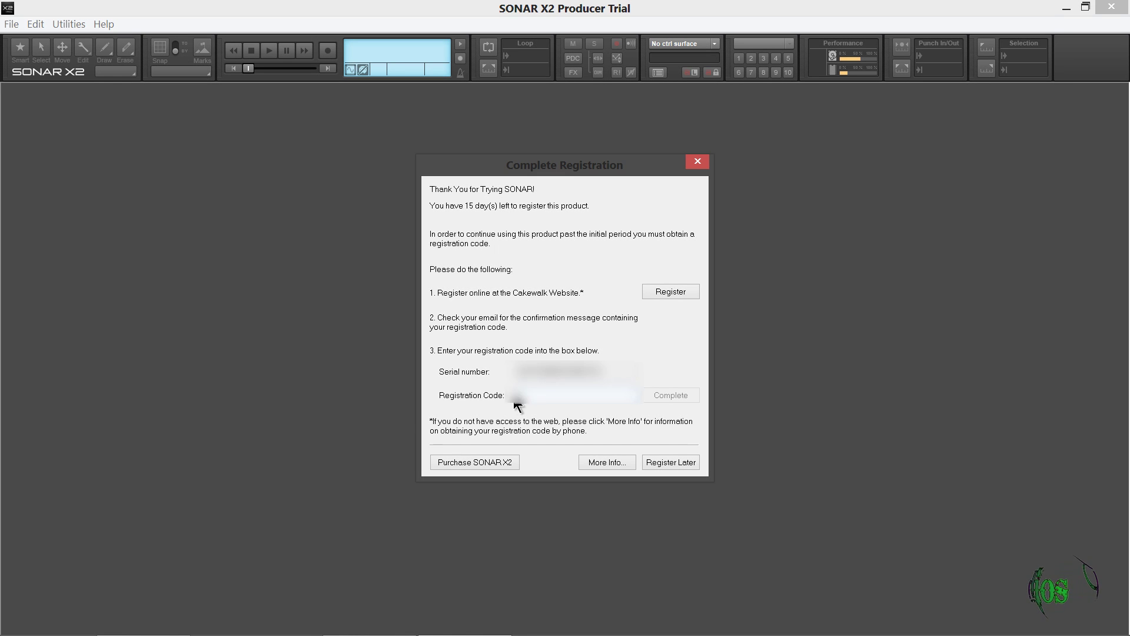
pyautogui.rightClick(533, 394)
pyautogui.click(461, 453)
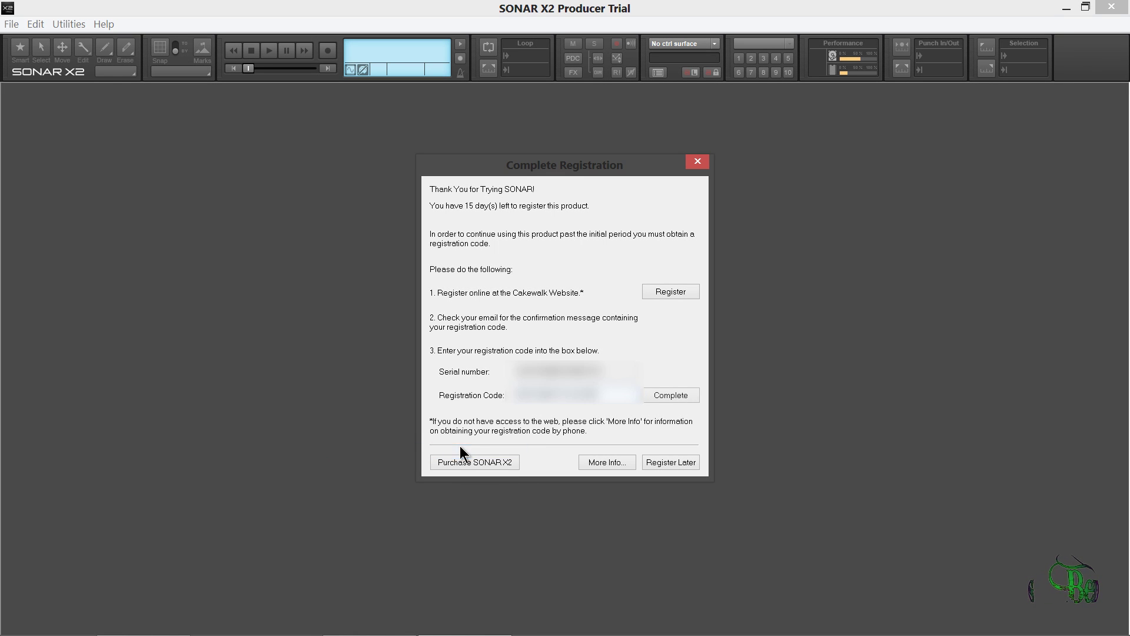
pyautogui.click(686, 397)
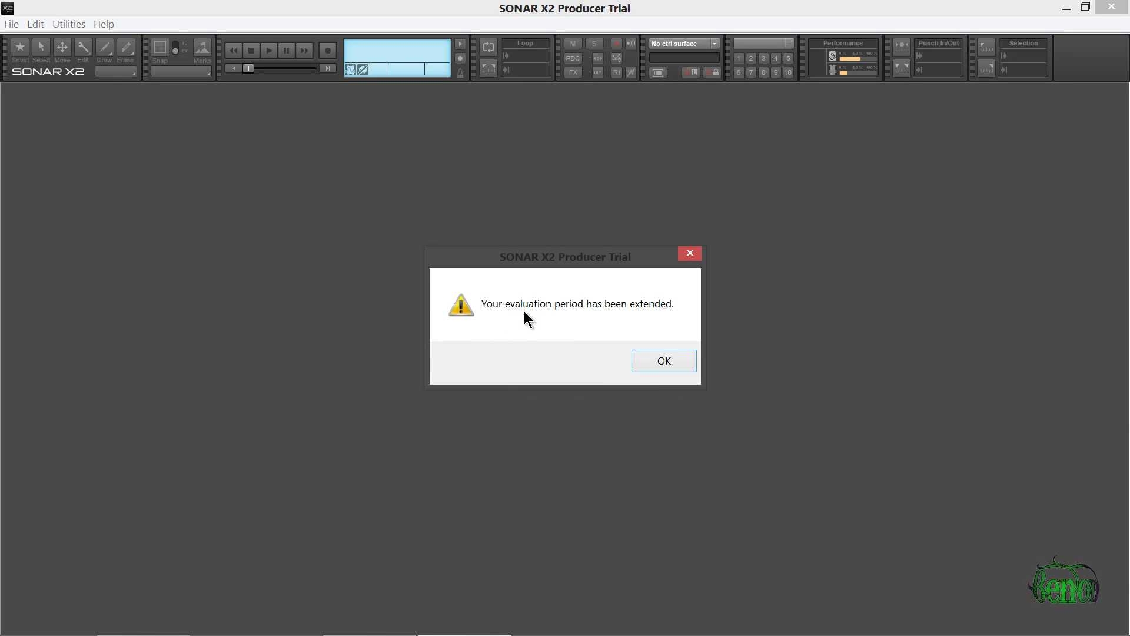
# Acknowledge the extended evaluation, then create the First Run project from the Normal template
pyautogui.click(680, 365)
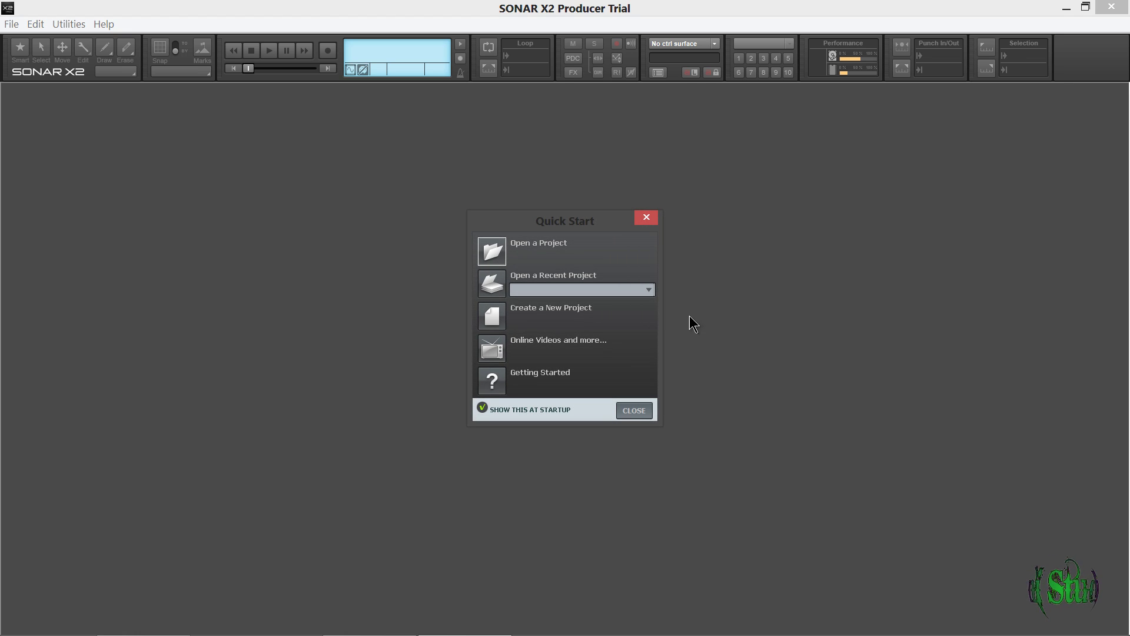
pyautogui.click(501, 321)
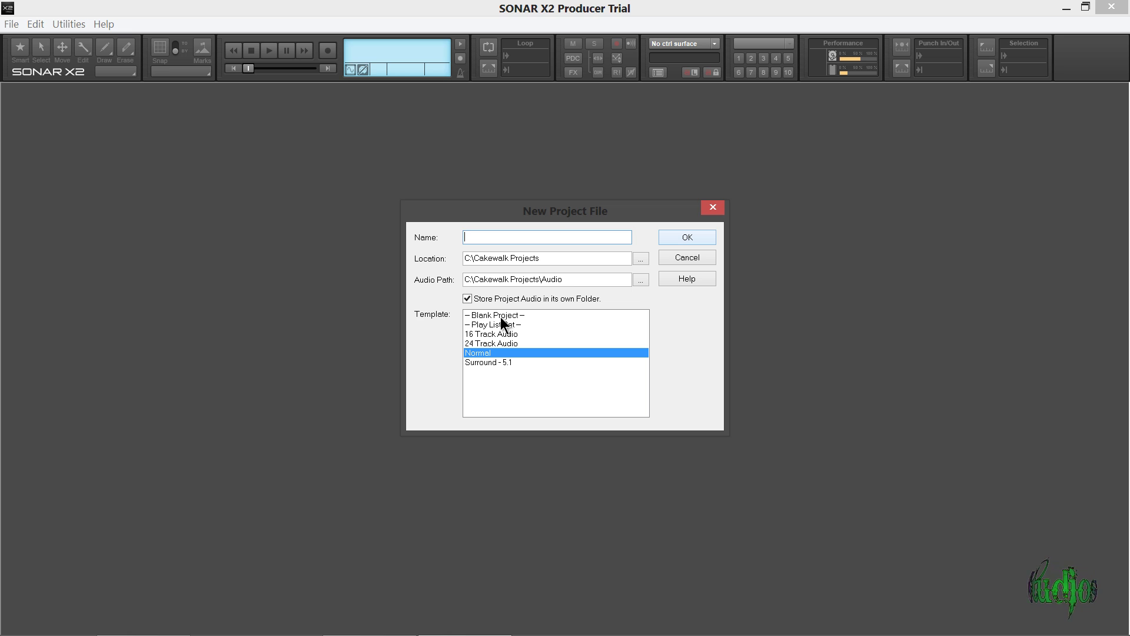
pyautogui.click(683, 244)
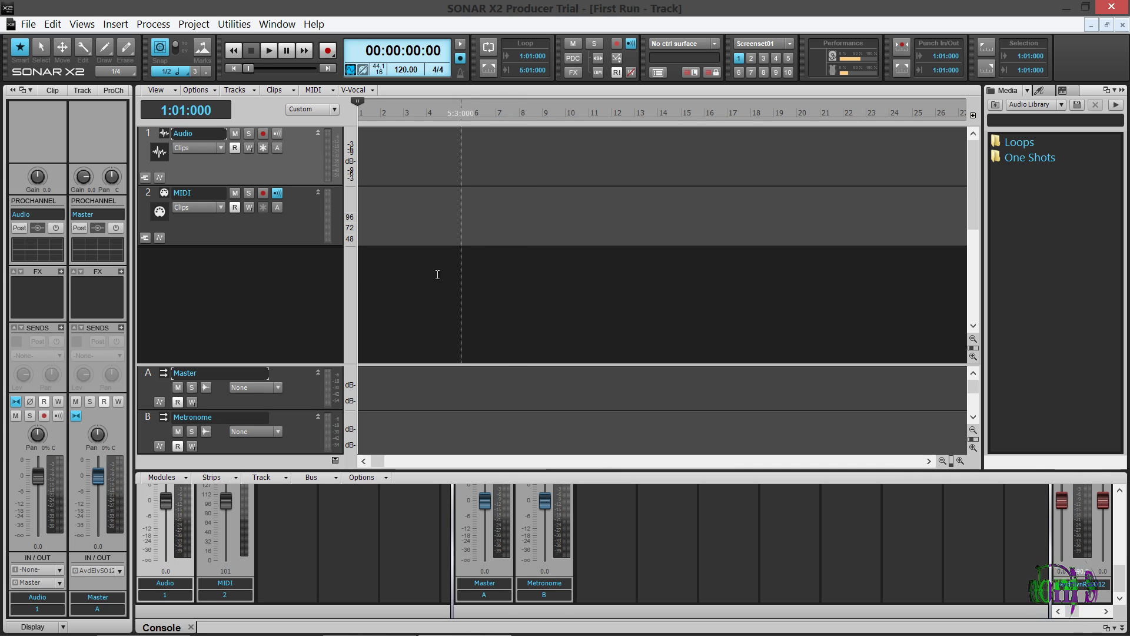
# Widen the track headers, float the Browser, and float Loop Construction at the top right
pyautogui.moveTo(356, 268); pyautogui.dragTo(338, 244)
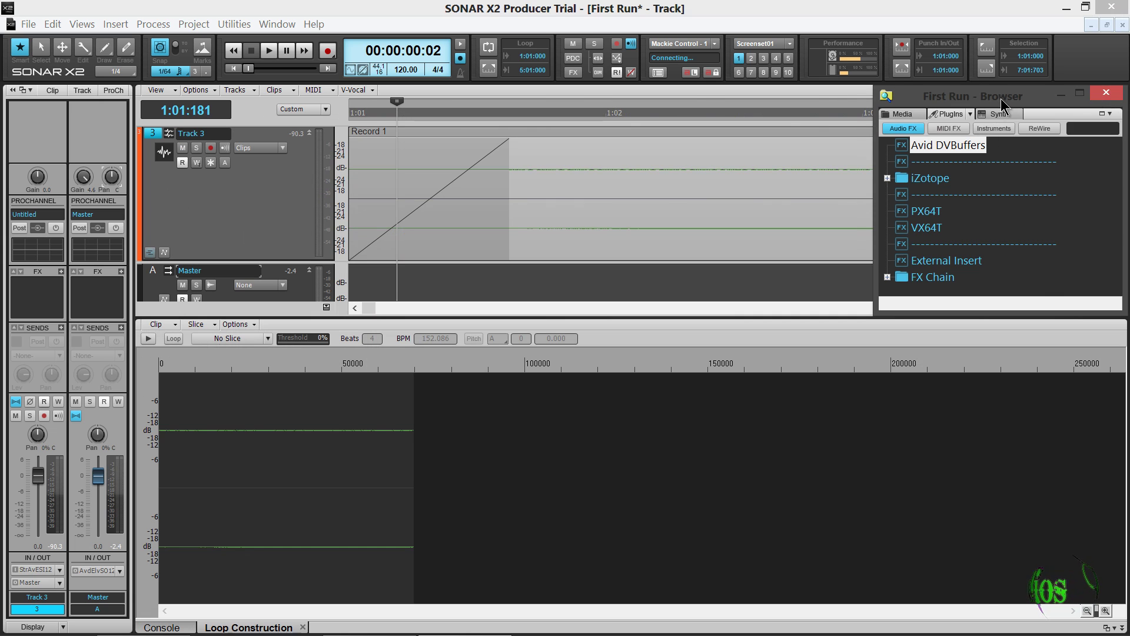
pyautogui.moveTo(1003, 106); pyautogui.dragTo(1037, 71)
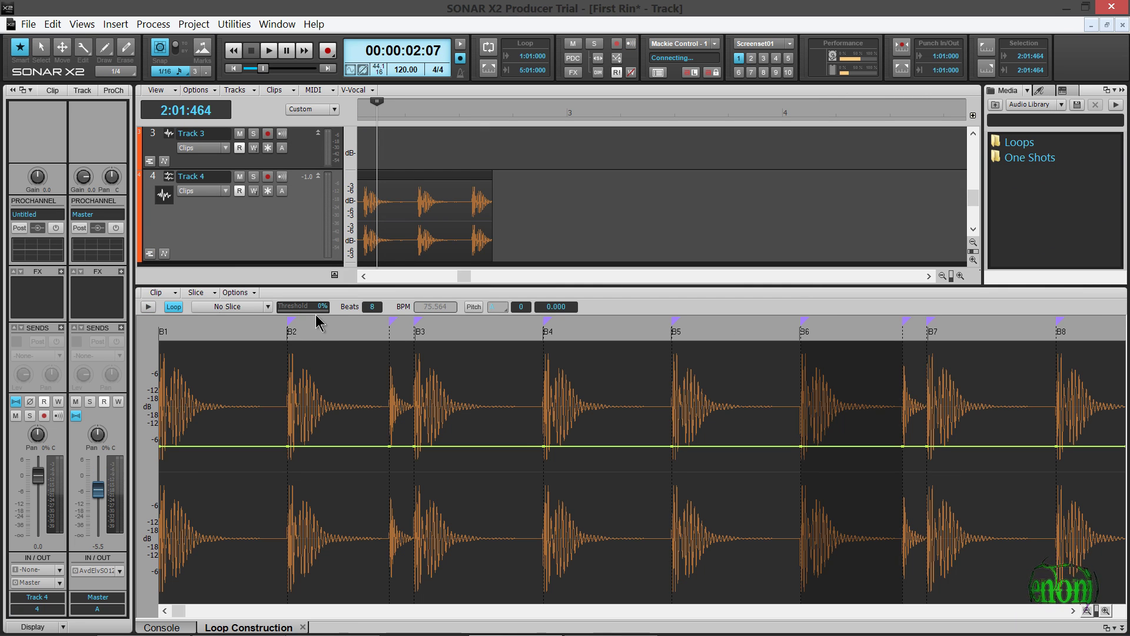
pyautogui.moveTo(248, 627); pyautogui.dragTo(695, 128)
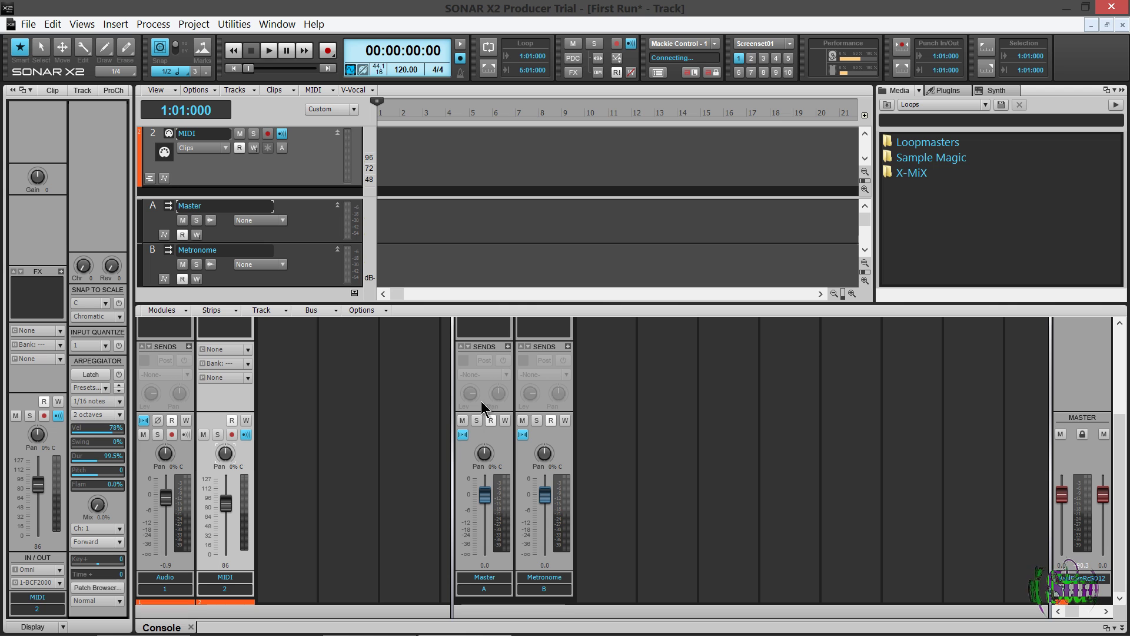
pyautogui.rightClick(336, 412)
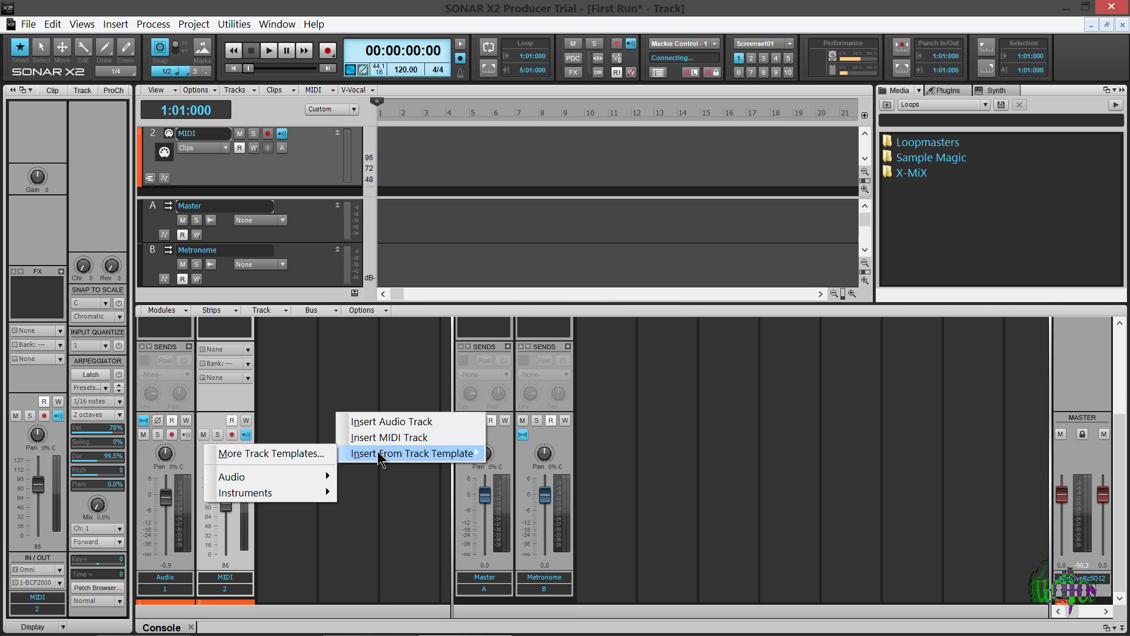
# Insert audio Track 3, arm it, and record a short Record 1 take
pyautogui.click(381, 422)
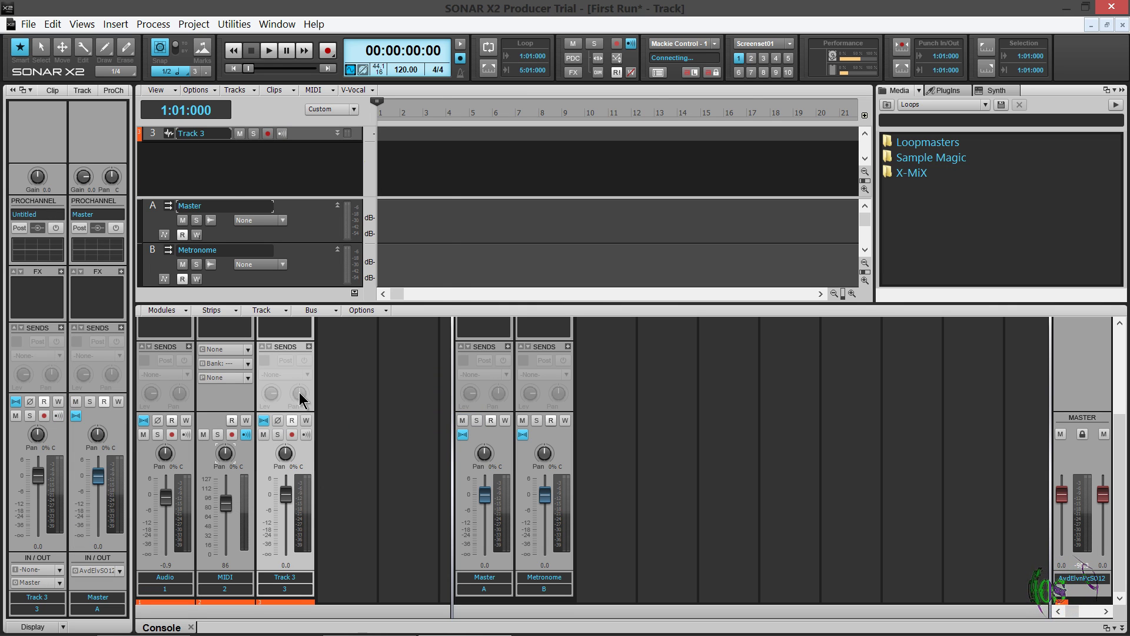
pyautogui.click(267, 134)
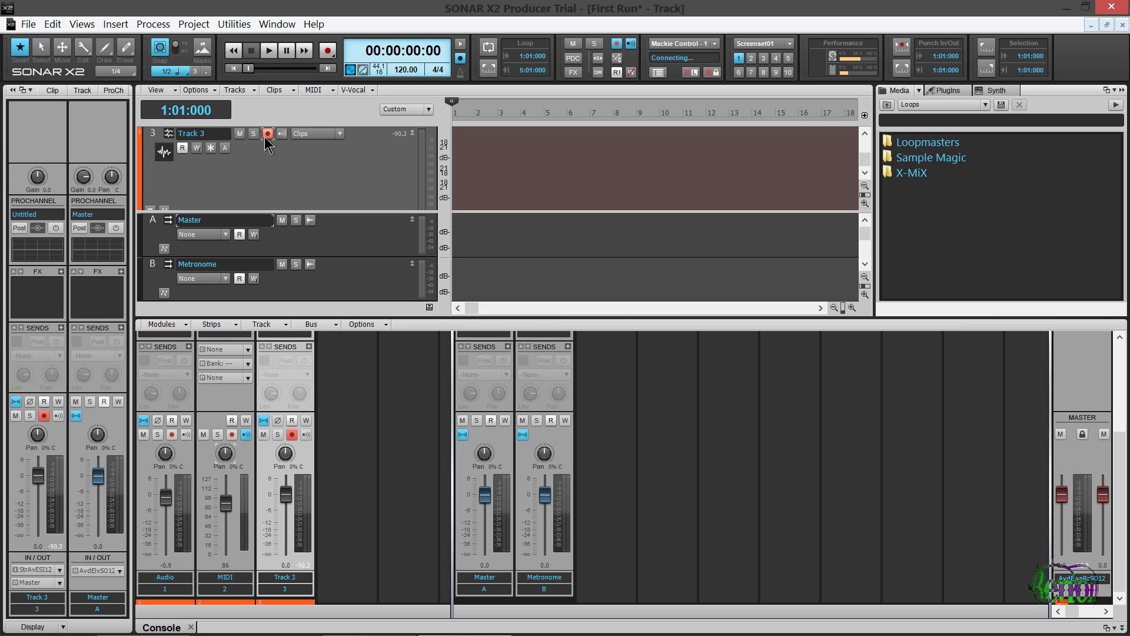
pyautogui.click(328, 52)
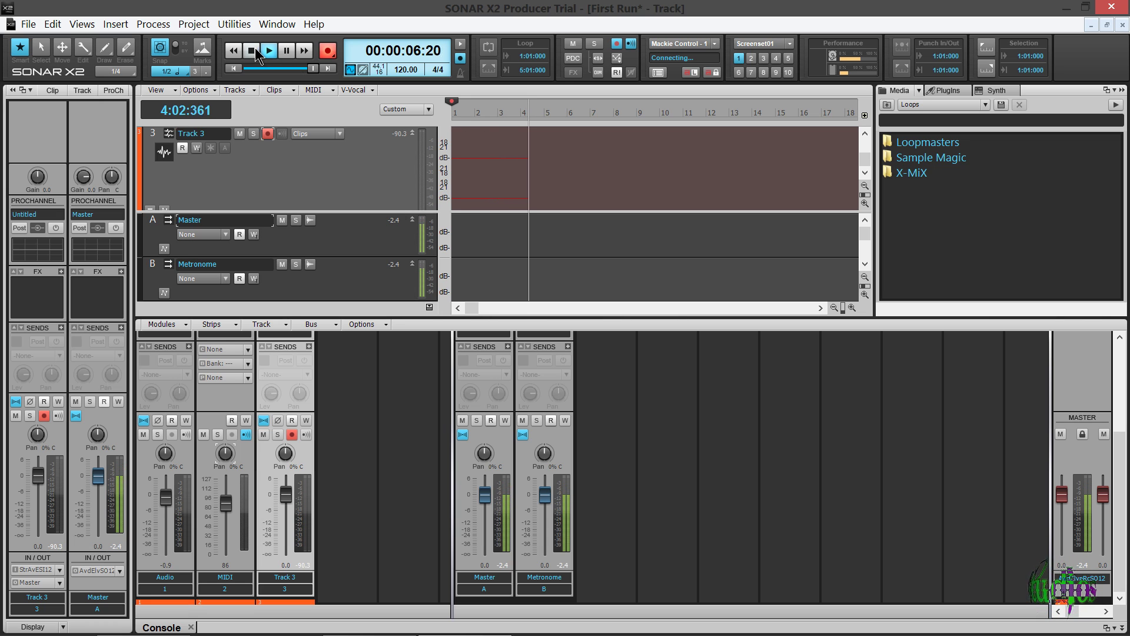
pyautogui.click(252, 50)
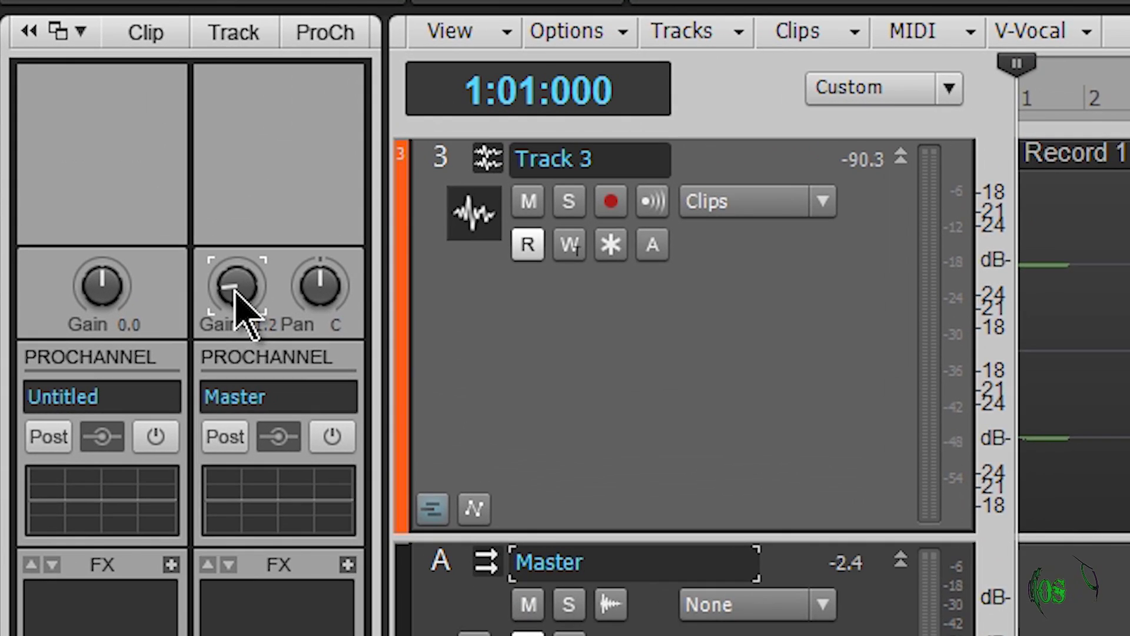
# Raise Master gain to 4.6, fade in the Record 1 clip's start, and switch to Screenset 2
pyautogui.moveTo(82, 172); pyautogui.dragTo(85, 180)
pyautogui.moveTo(323, 285); pyautogui.dragTo(323, 285)
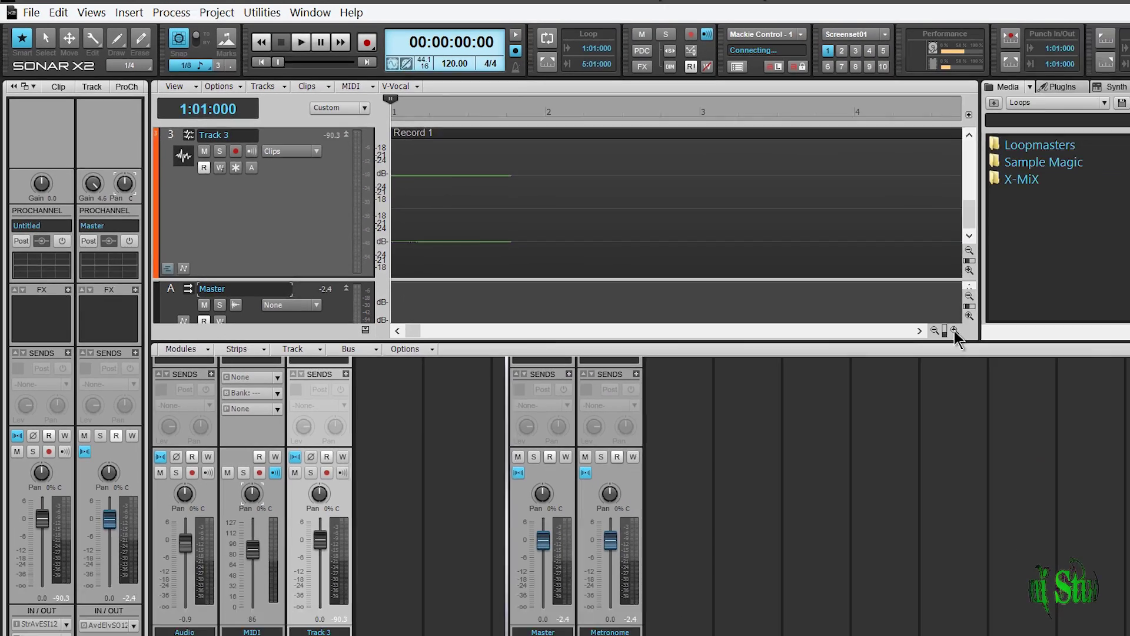
pyautogui.rightClick(556, 198)
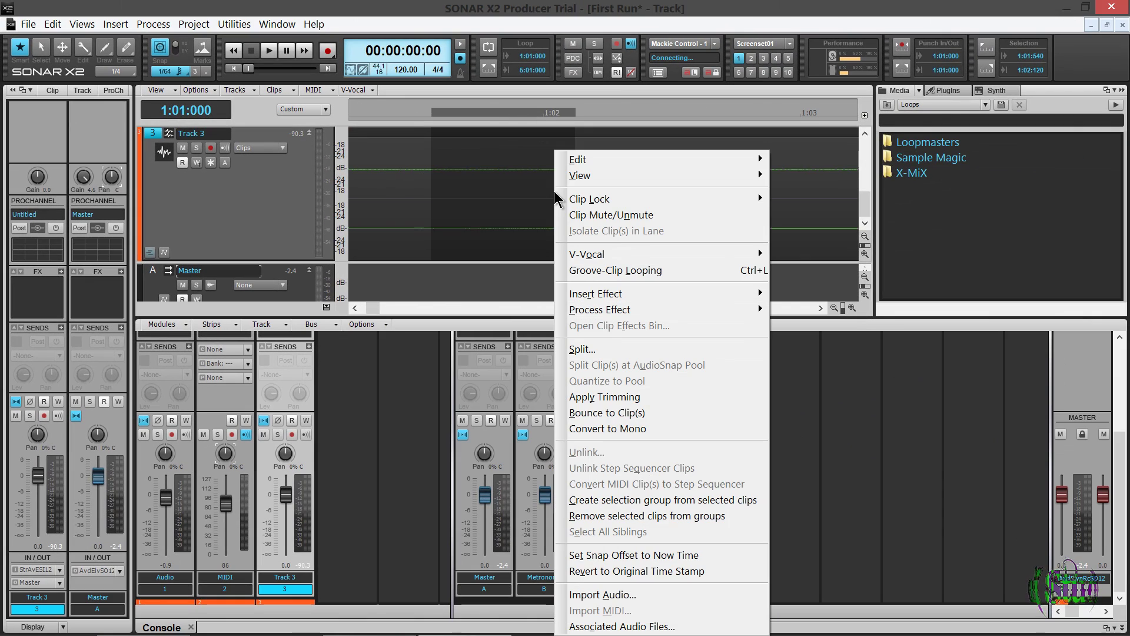
pyautogui.click(546, 190)
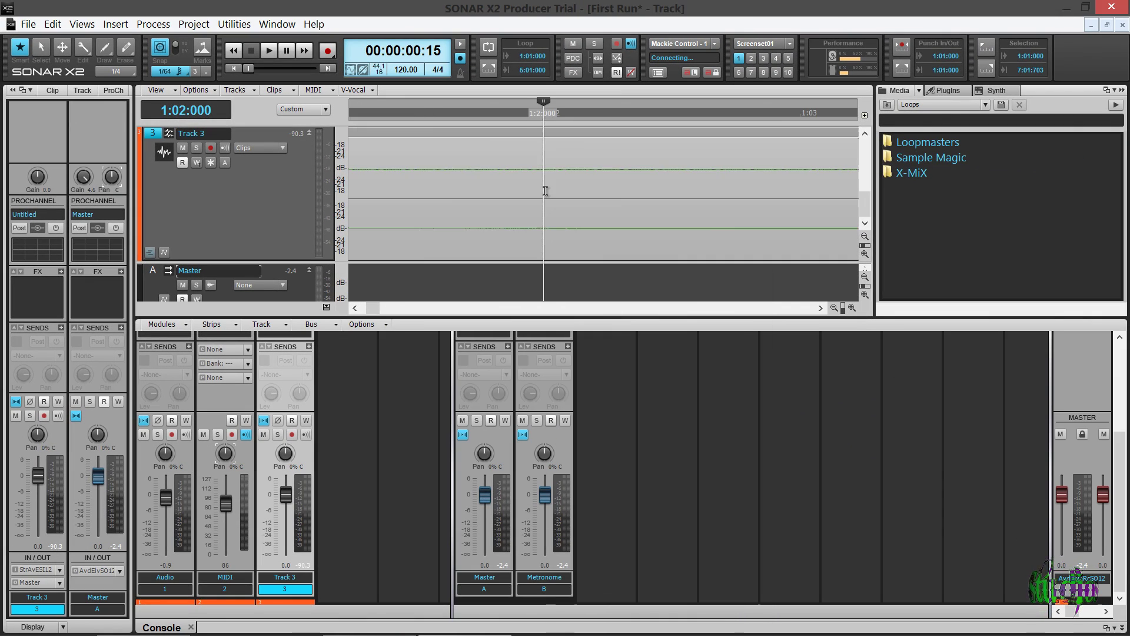
pyautogui.doubleClick(469, 174)
pyautogui.moveTo(350, 137); pyautogui.dragTo(510, 140)
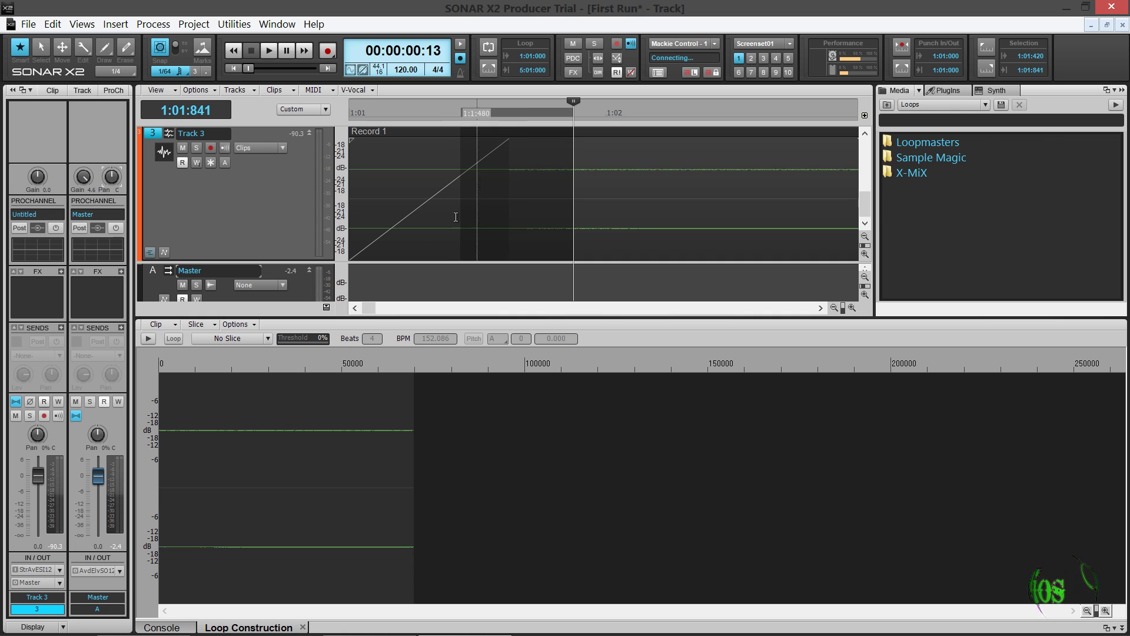
pyautogui.click(751, 57)
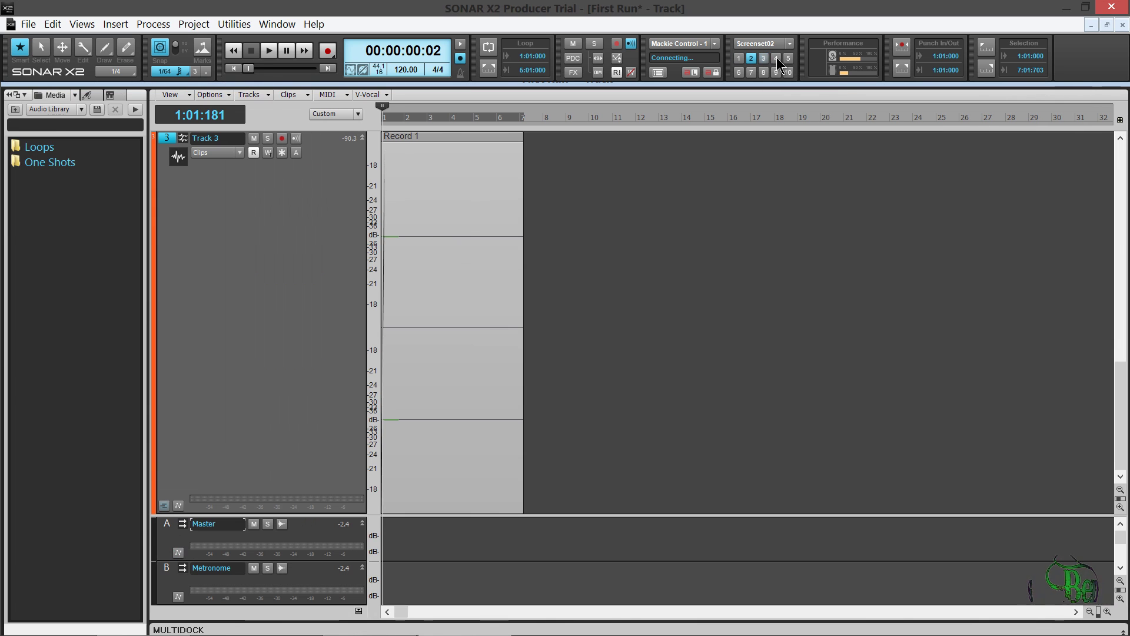
# Switch through Screensets 4 and 5, expand the Master ProChannel, and raise its EQ low-pass frequency
pyautogui.click(776, 58)
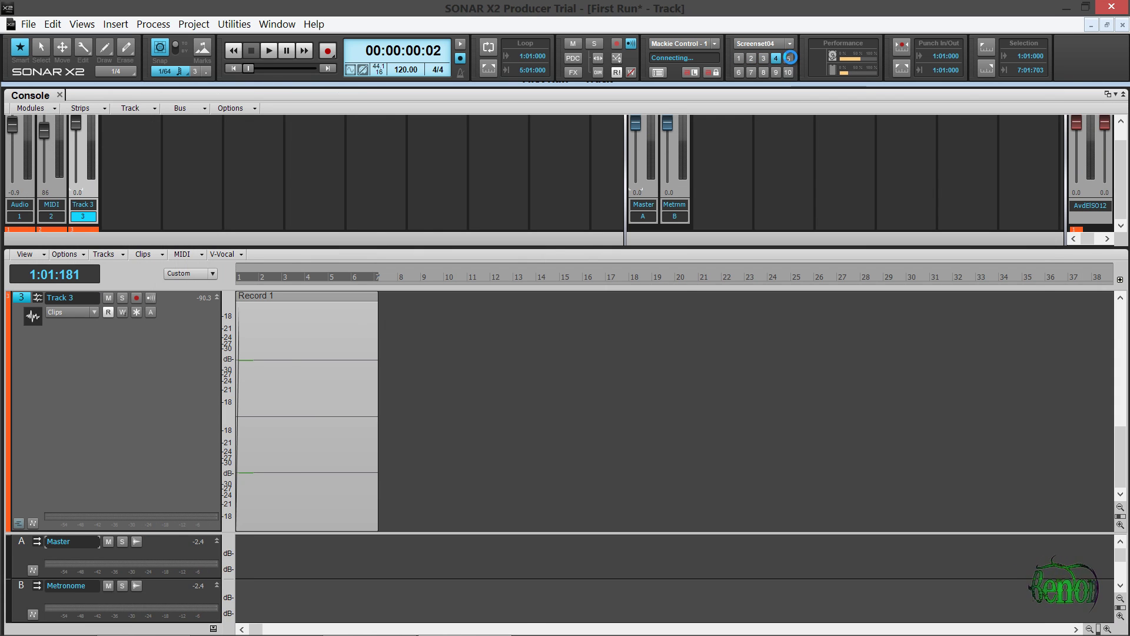
pyautogui.click(789, 57)
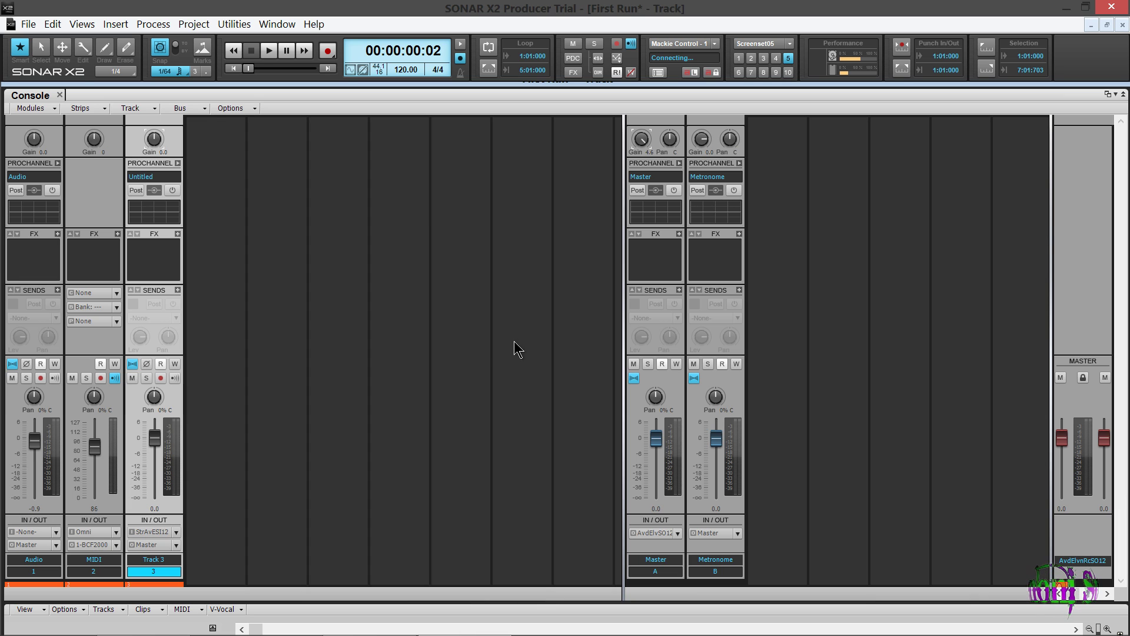
pyautogui.click(674, 191)
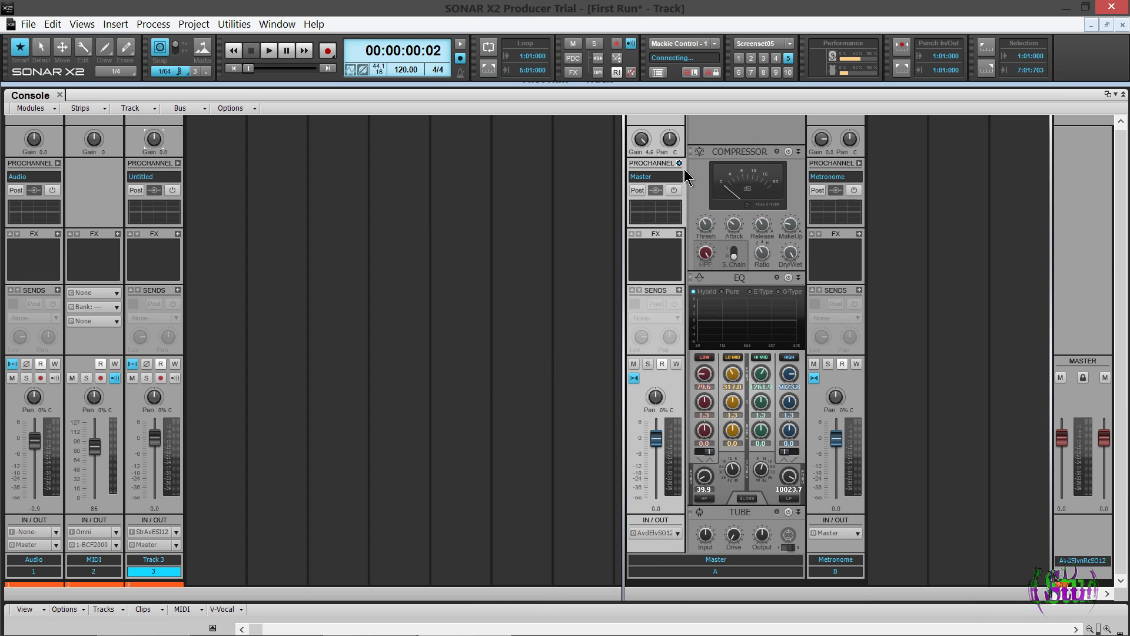
pyautogui.scroll(2, 793, 484)
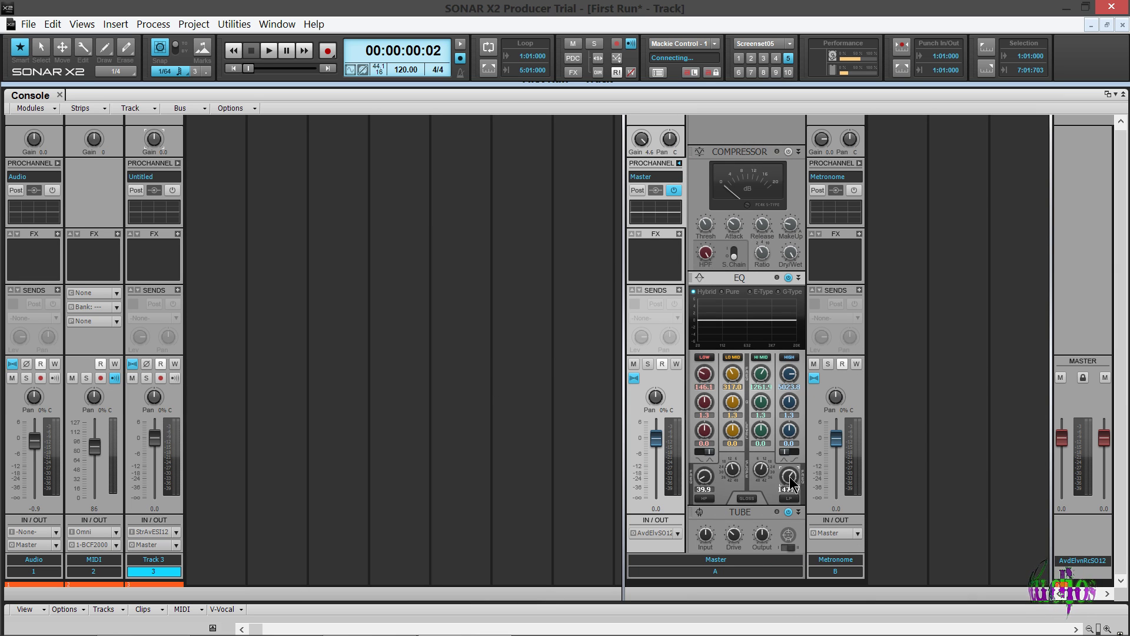
pyautogui.rightClick(363, 250)
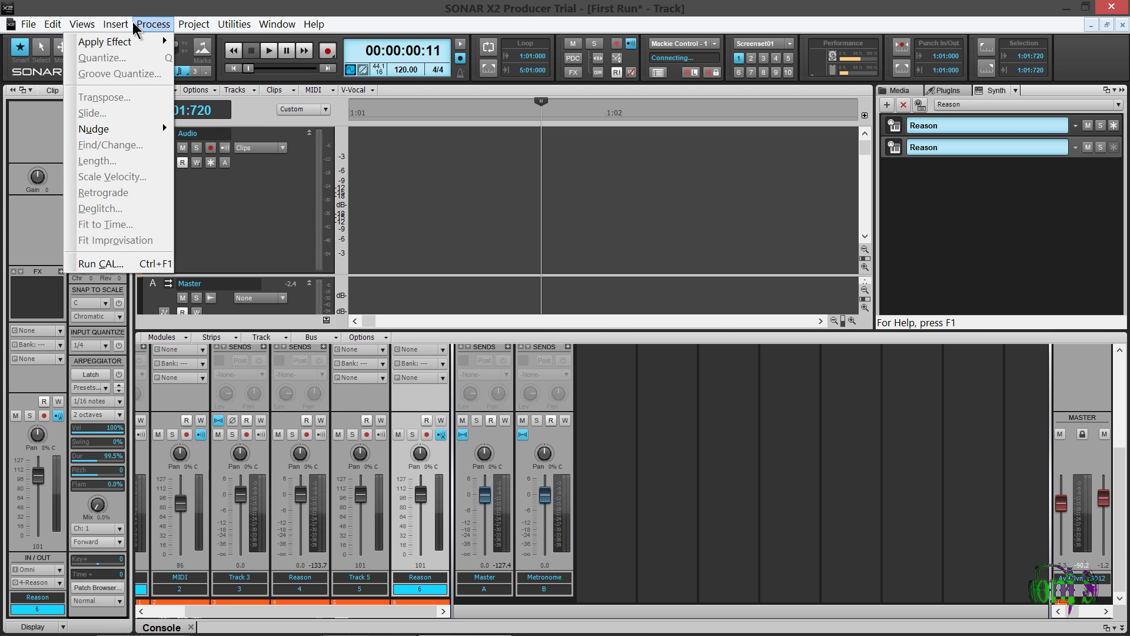
# Write 'These are my lyrics' for the Reason track in bold Bell Gothic Std font
pyautogui.moveTo(91, 27)
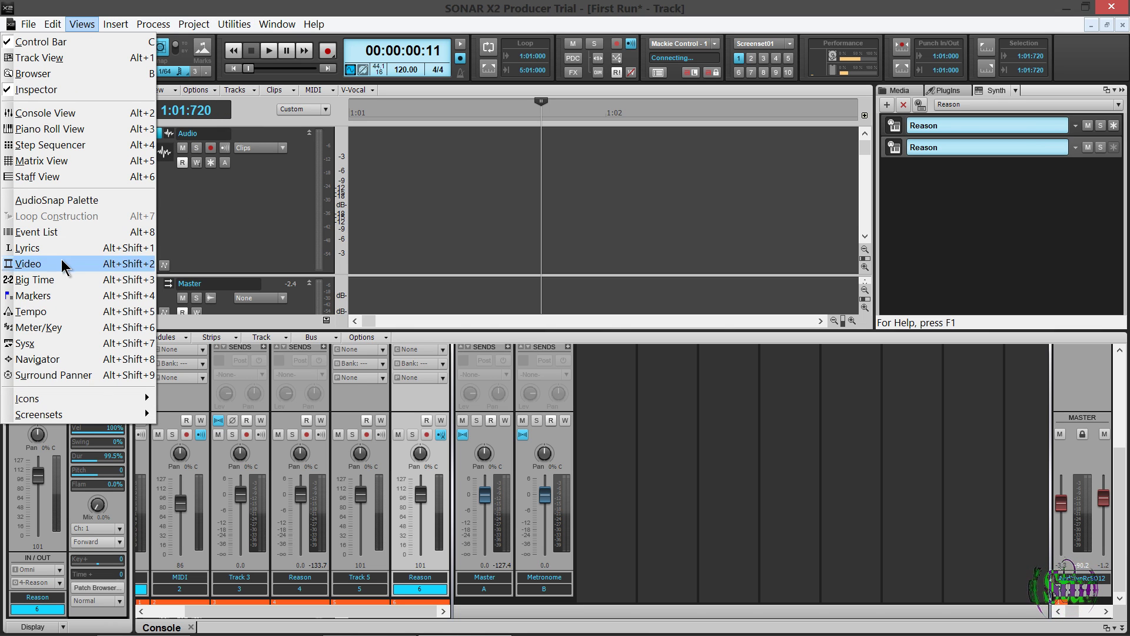
pyautogui.click(76, 248)
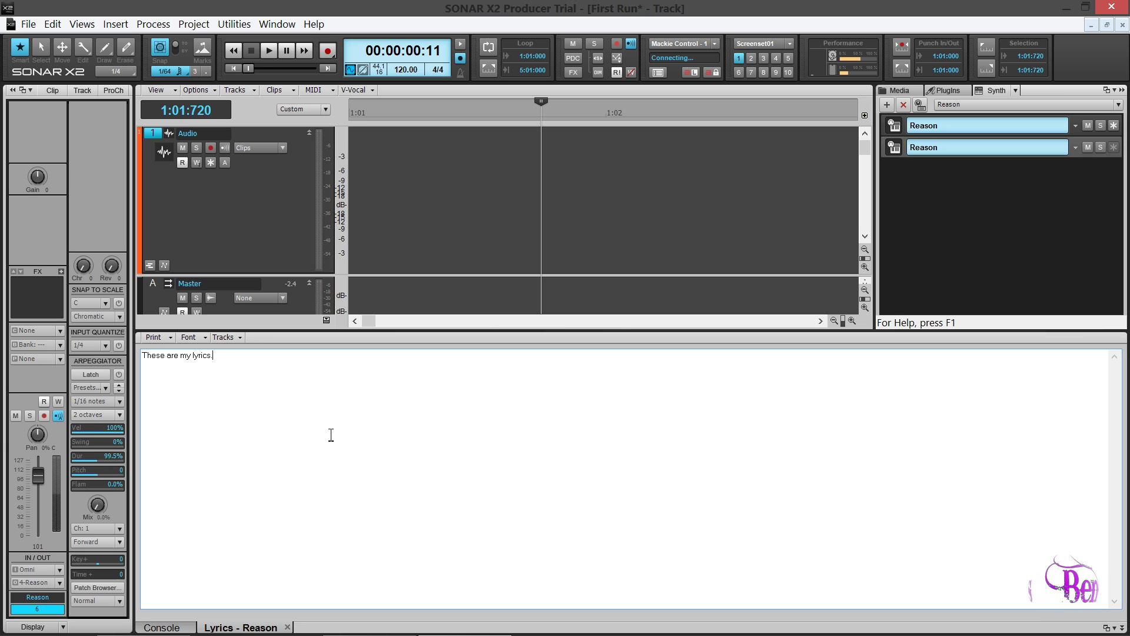
pyautogui.click(188, 336)
pyautogui.click(219, 357)
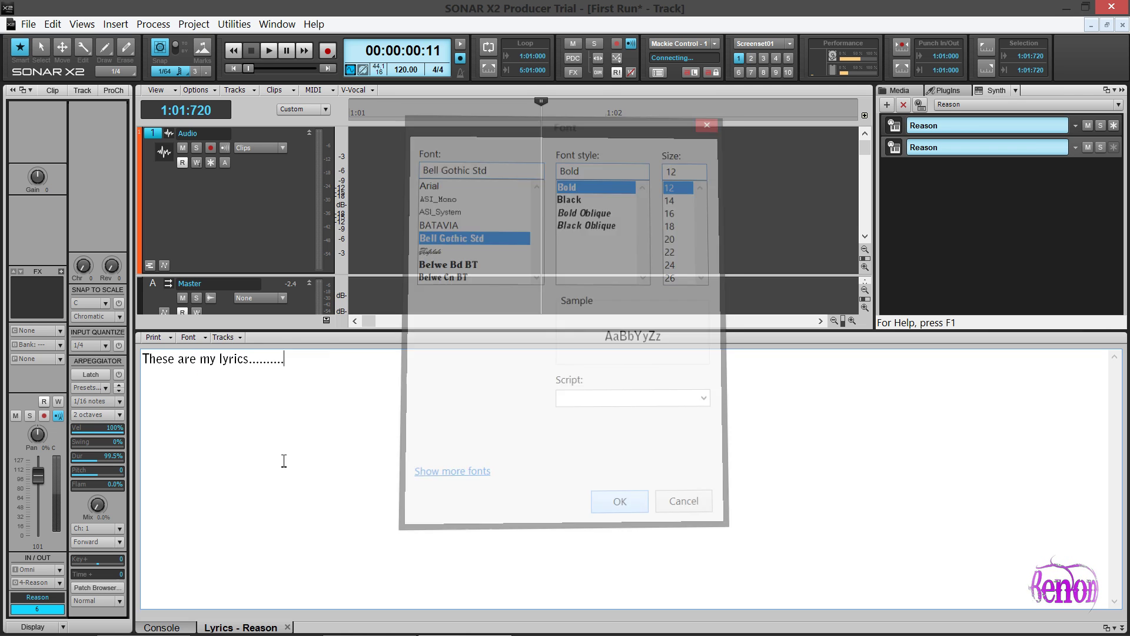
pyautogui.click(223, 337)
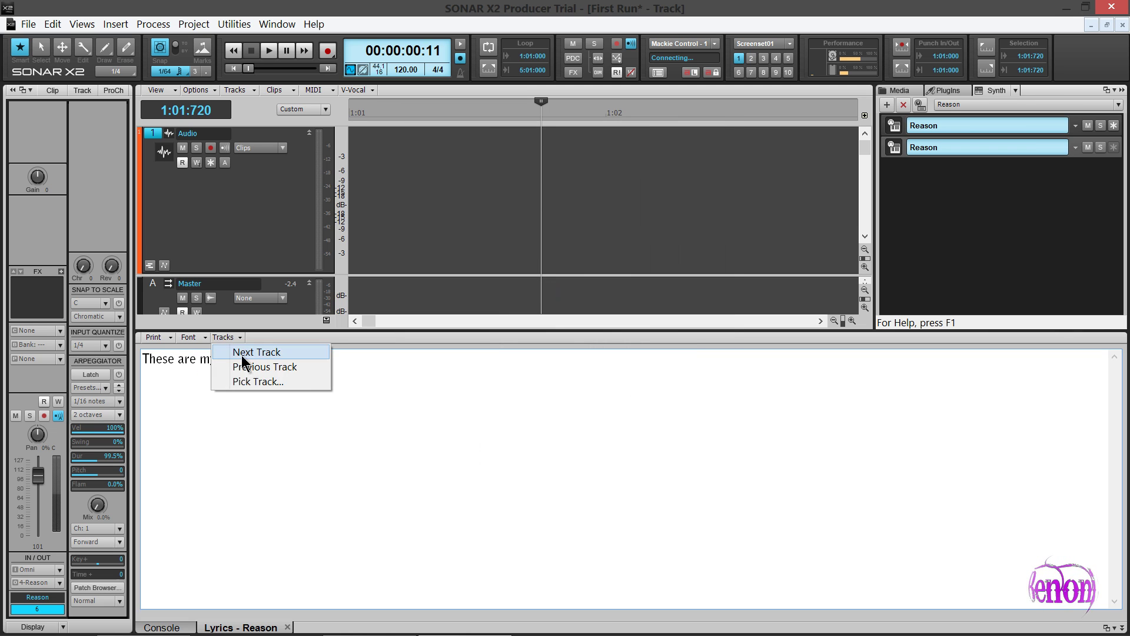
pyautogui.click(200, 389)
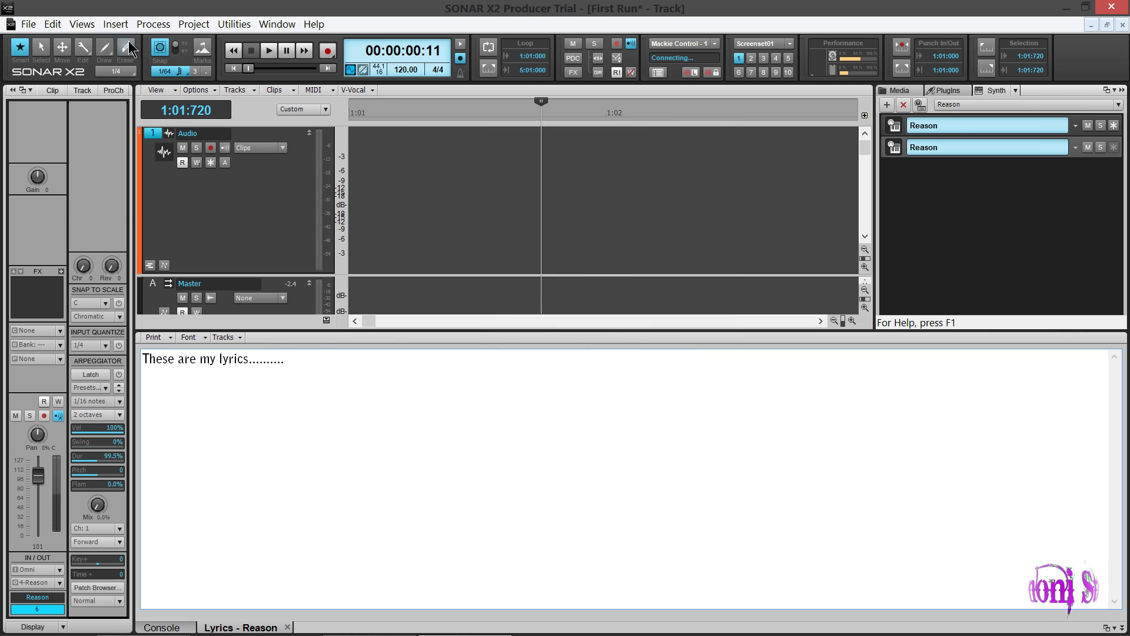
# Open the Sysx view and then the Video view from the Views menu
pyautogui.click(194, 24)
pyautogui.moveTo(126, 28)
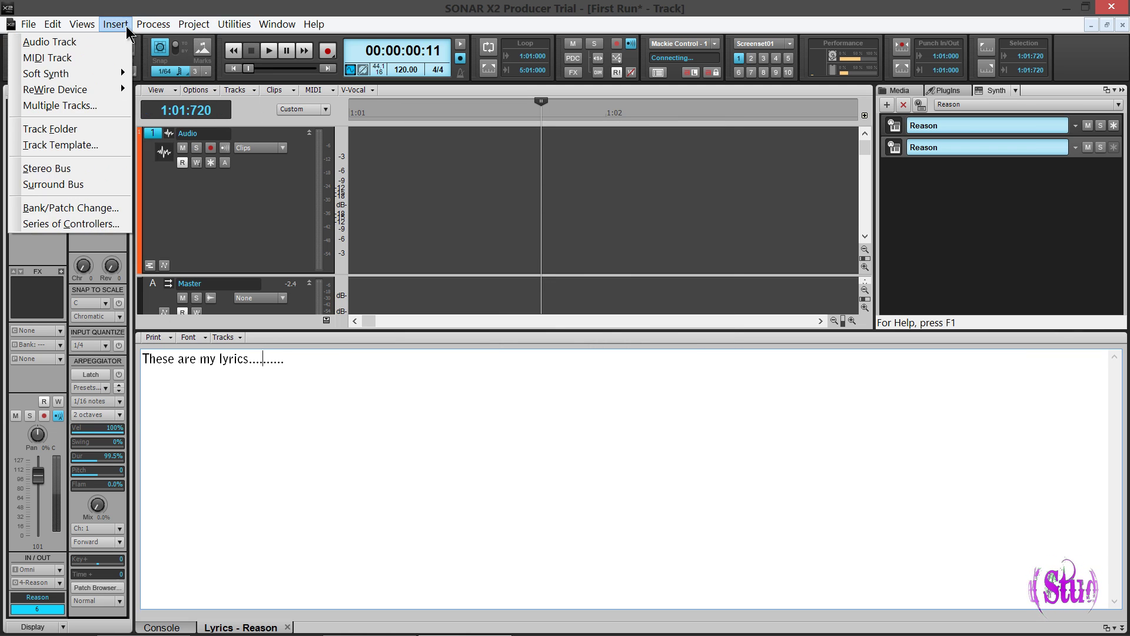
pyautogui.moveTo(82, 24)
pyautogui.click(34, 354)
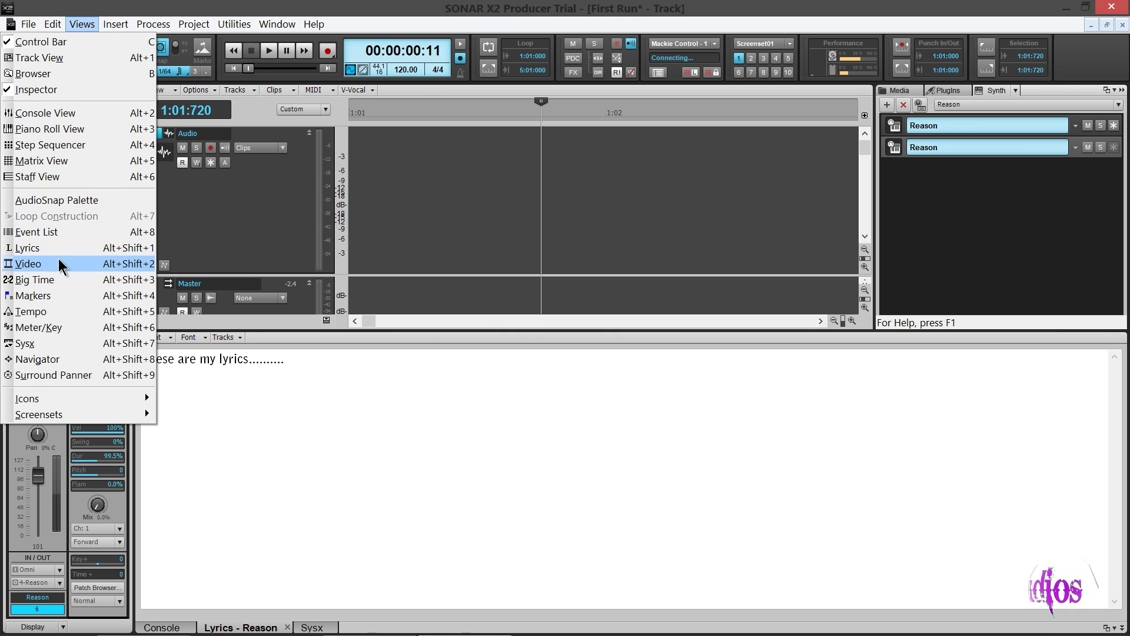
pyautogui.click(61, 263)
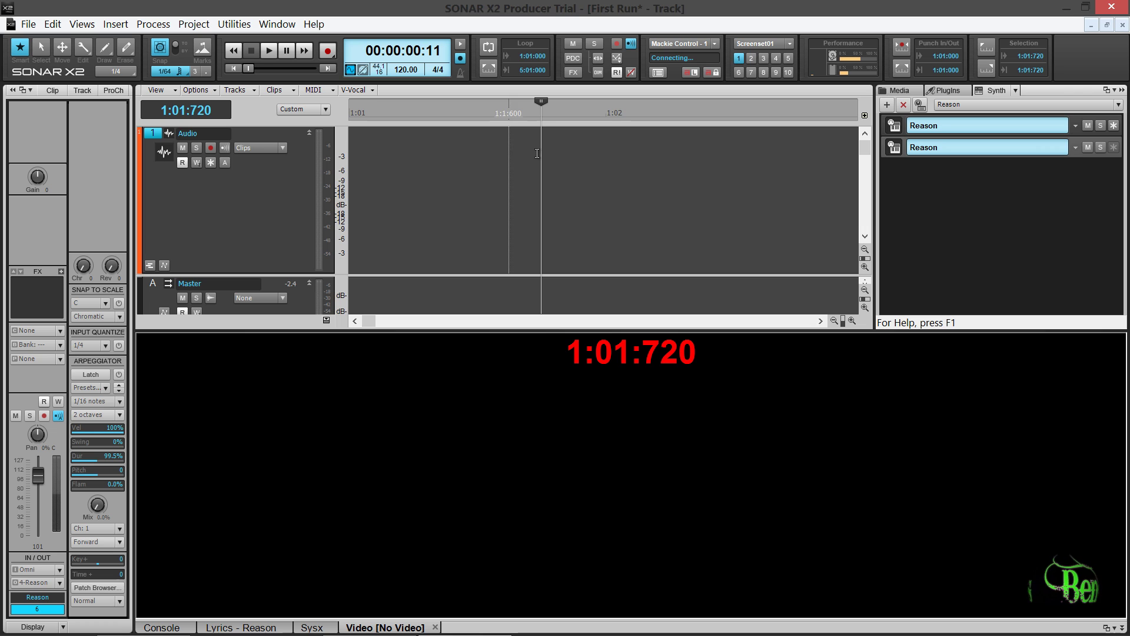
# Move the now time to 1:01:120 and back to start, then close the Video and Sysx views
pyautogui.click(386, 109)
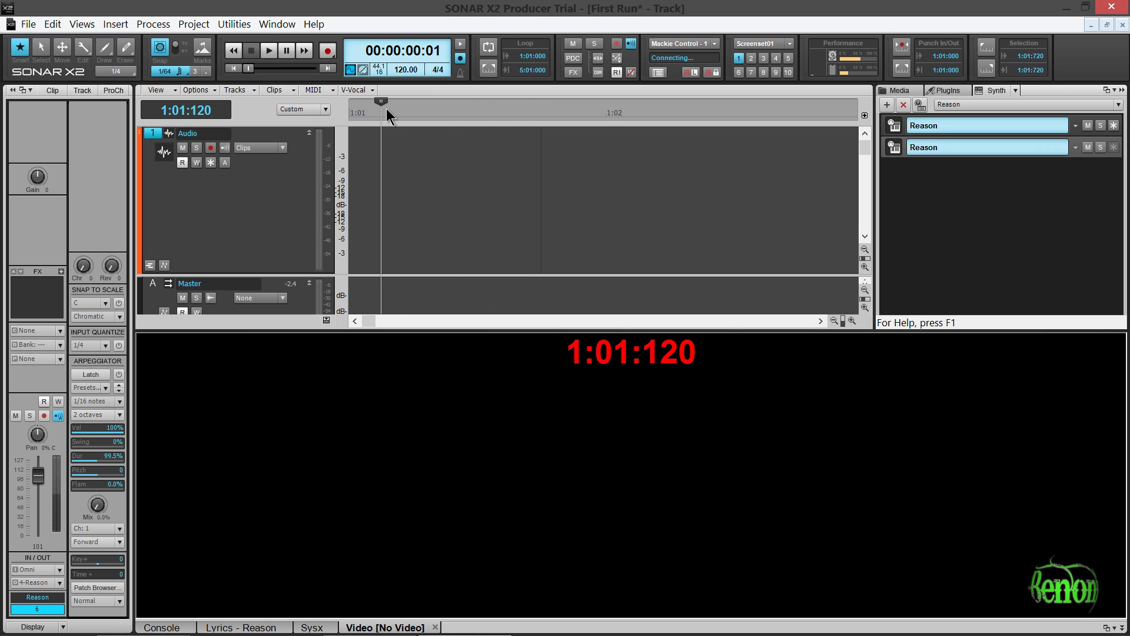
pyautogui.press('w')
pyautogui.click(435, 627)
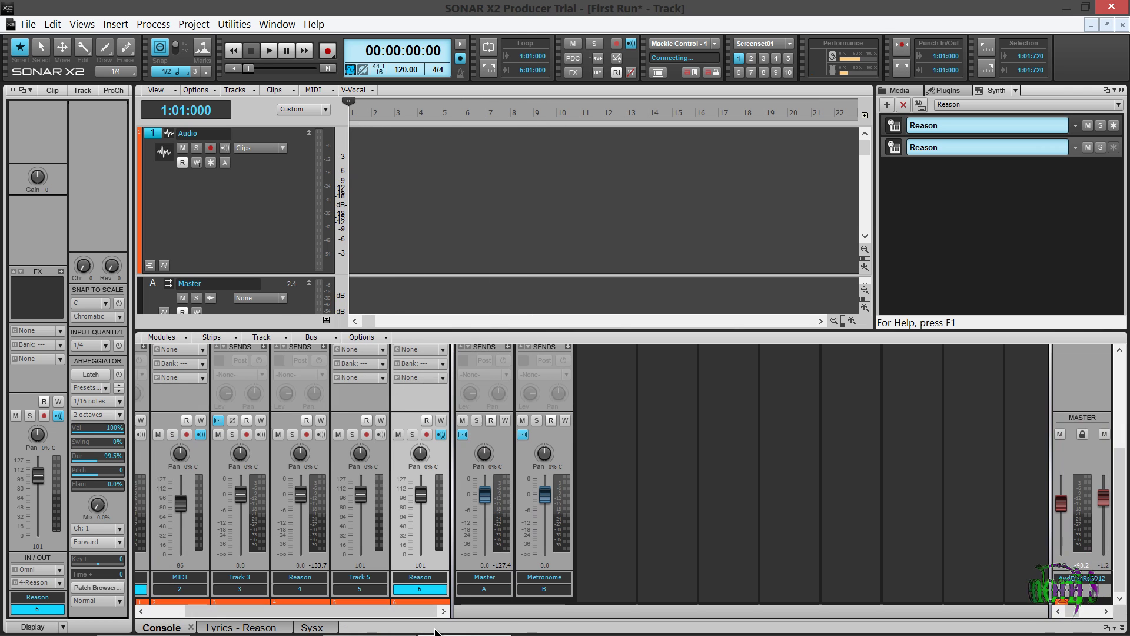
pyautogui.click(320, 628)
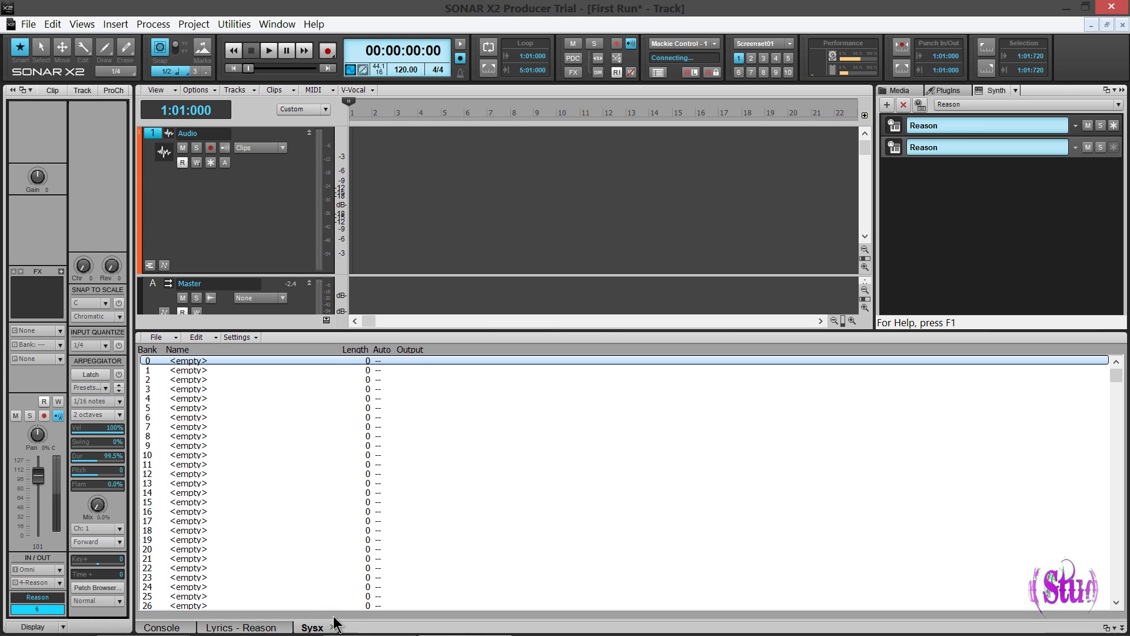
pyautogui.click(334, 624)
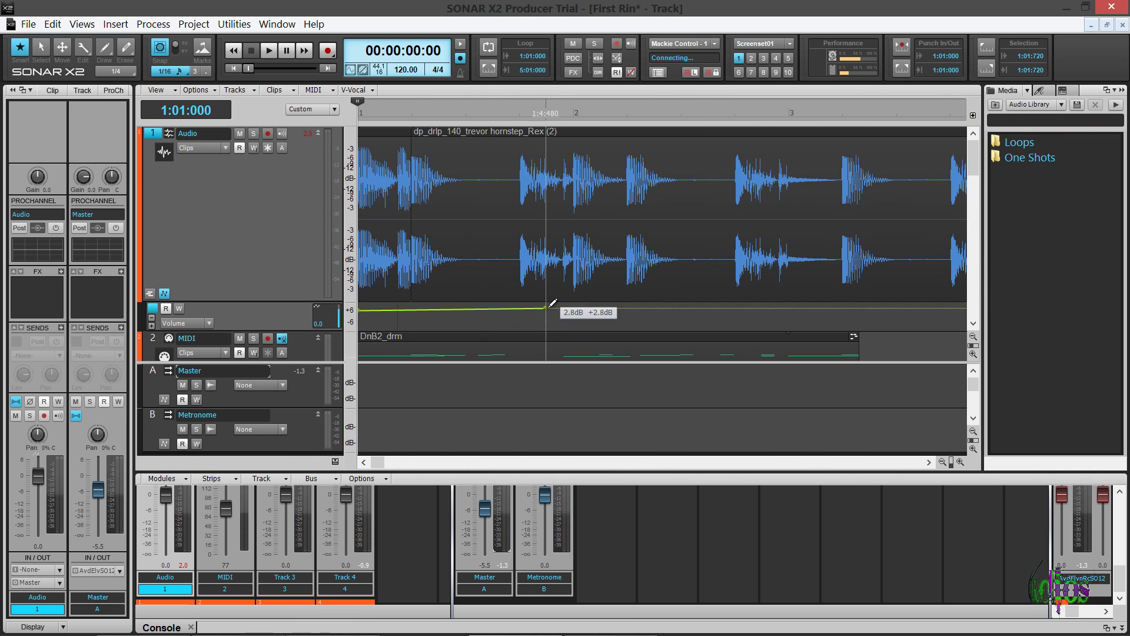
# Draw Audio track volume nodes, import a video, and open the DnB2_drm clip in Piano Roll
pyautogui.moveTo(555, 308); pyautogui.dragTo(848, 312)
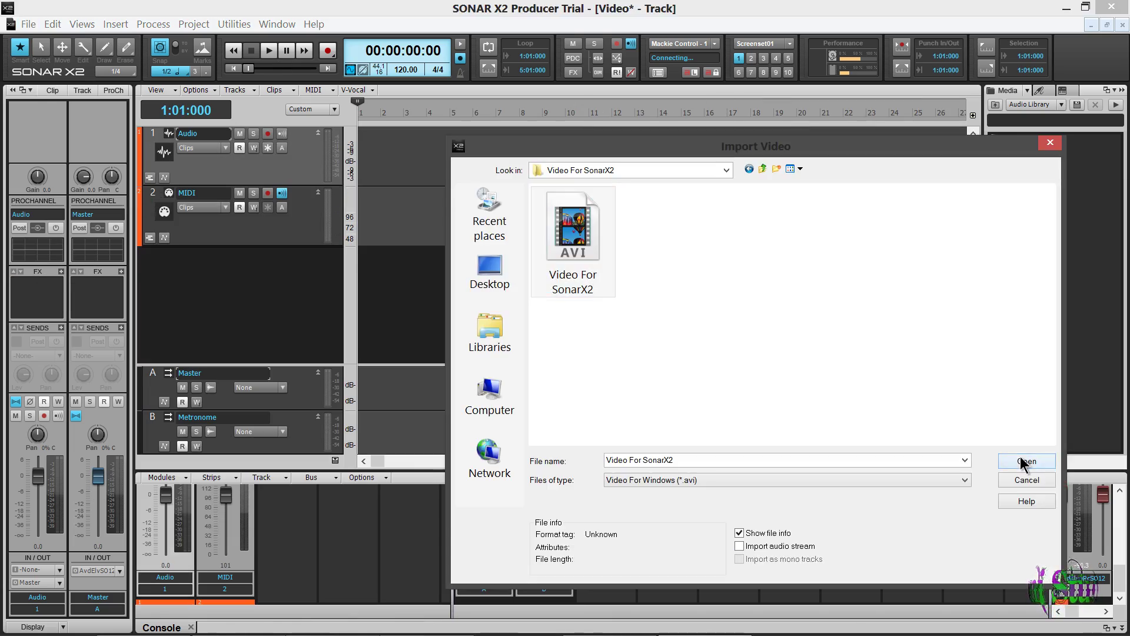
pyautogui.click(1023, 463)
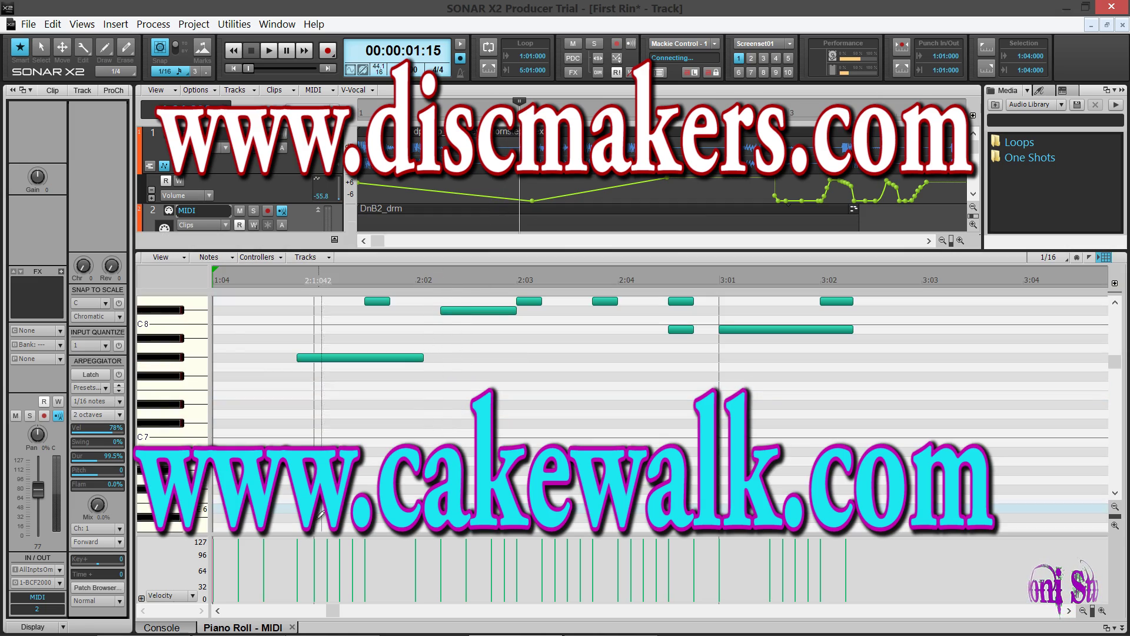
pyautogui.hscroll(-5, 318, 406)
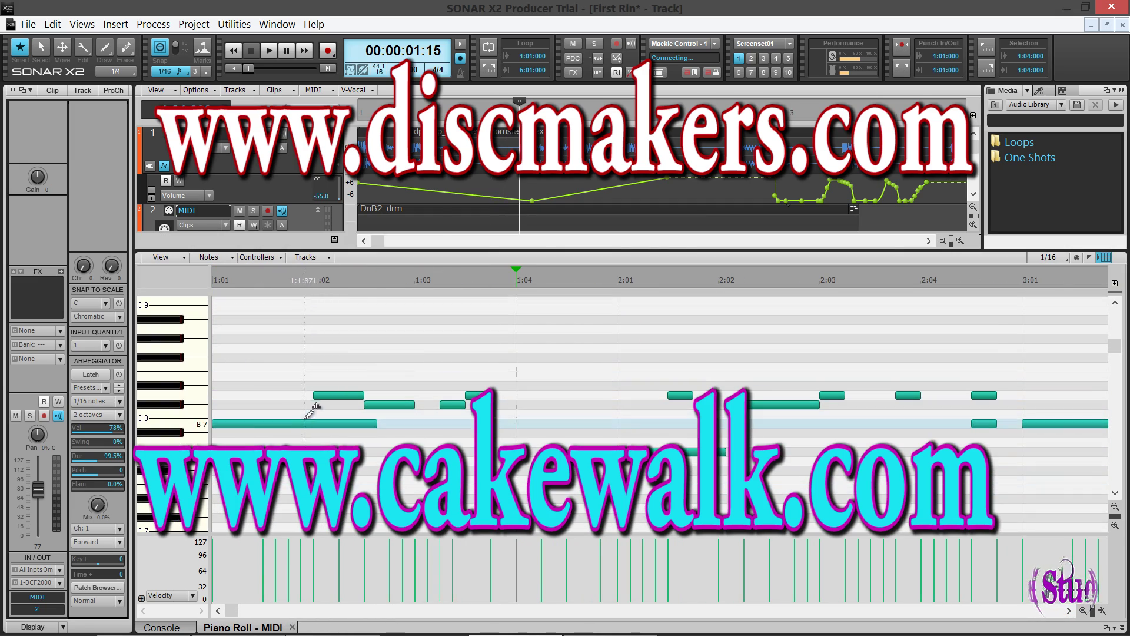